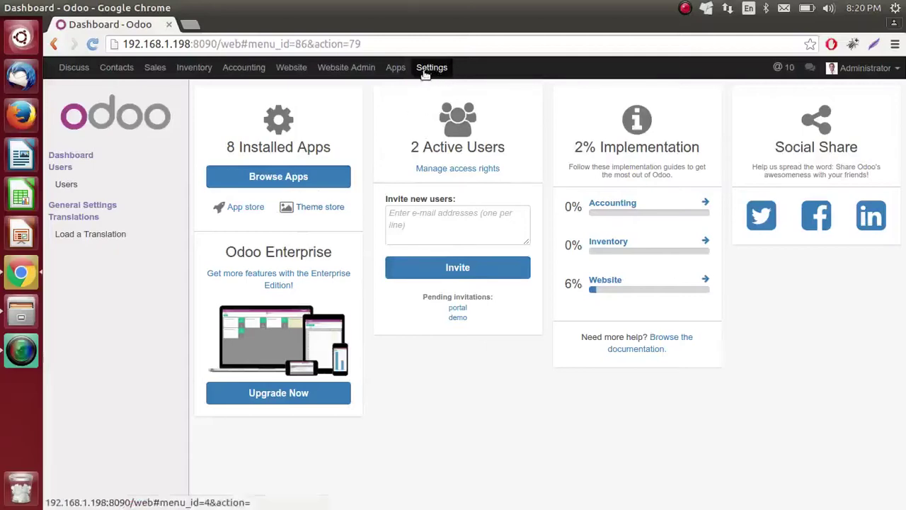
Browse the available apps, remove the default Apps filter and search the modules for "Collection"
click(295, 177)
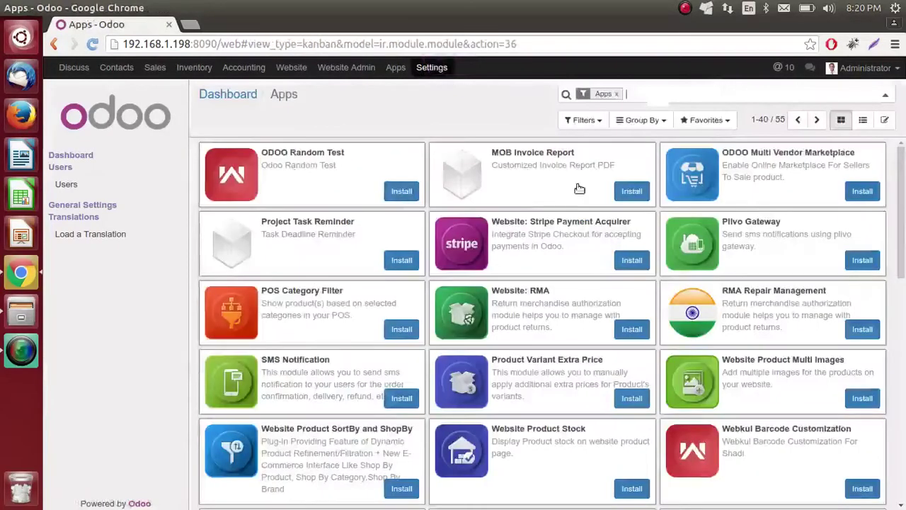
key(BackSpace)
text(Co)
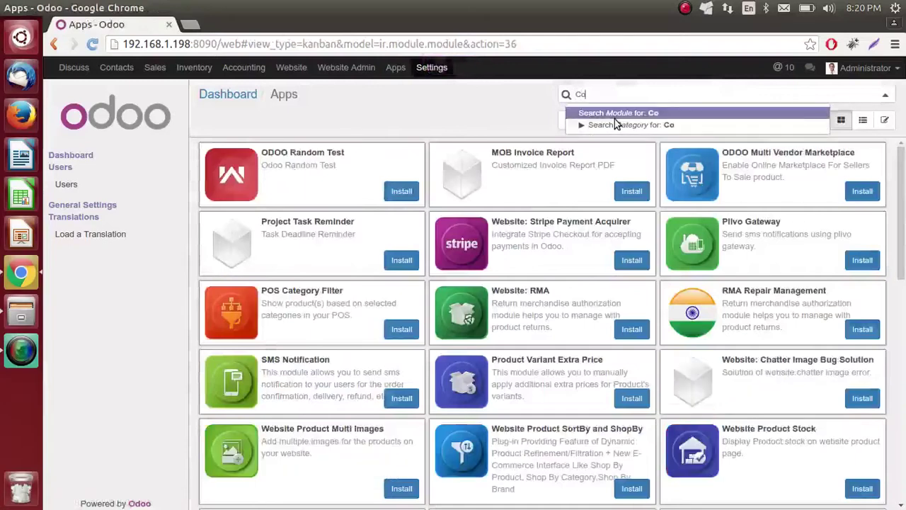
text(llection)
key(Return)
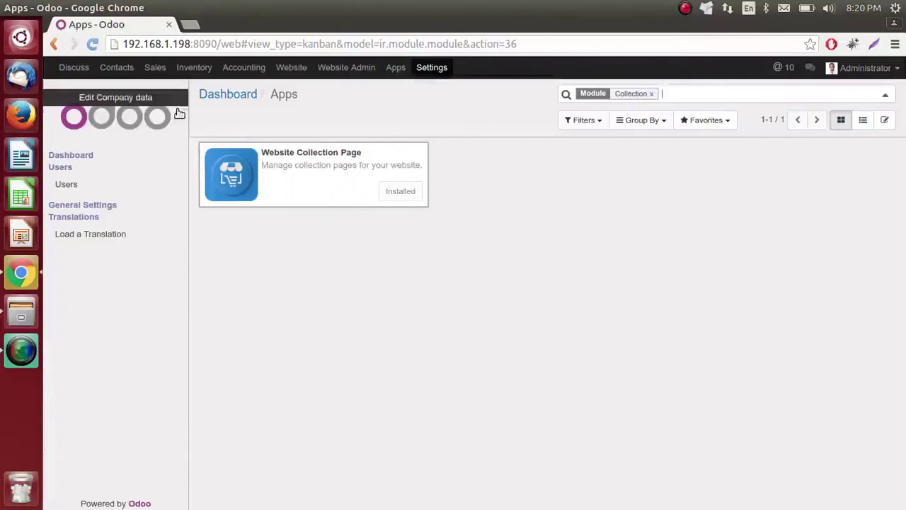
Open the Collections list in Sales and bring up the website's front end in a separate browser tab
click(154, 68)
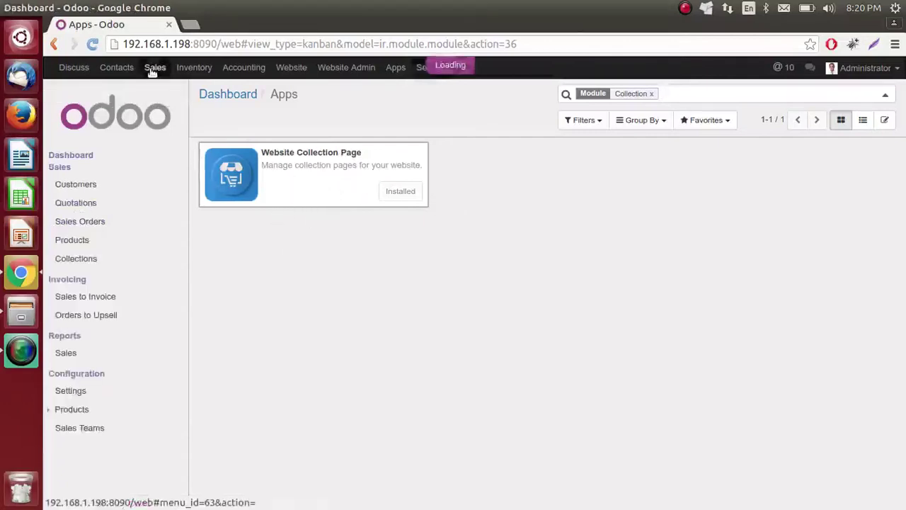
click(73, 262)
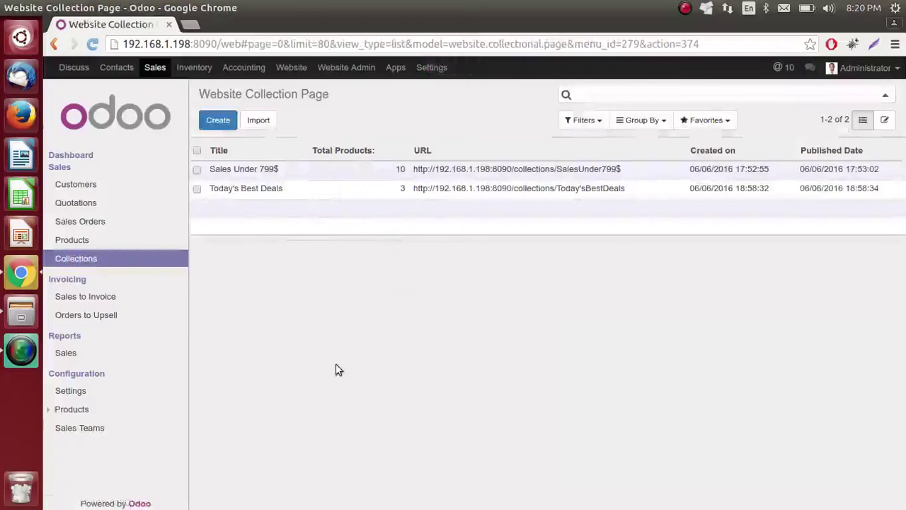
right_click(296, 73)
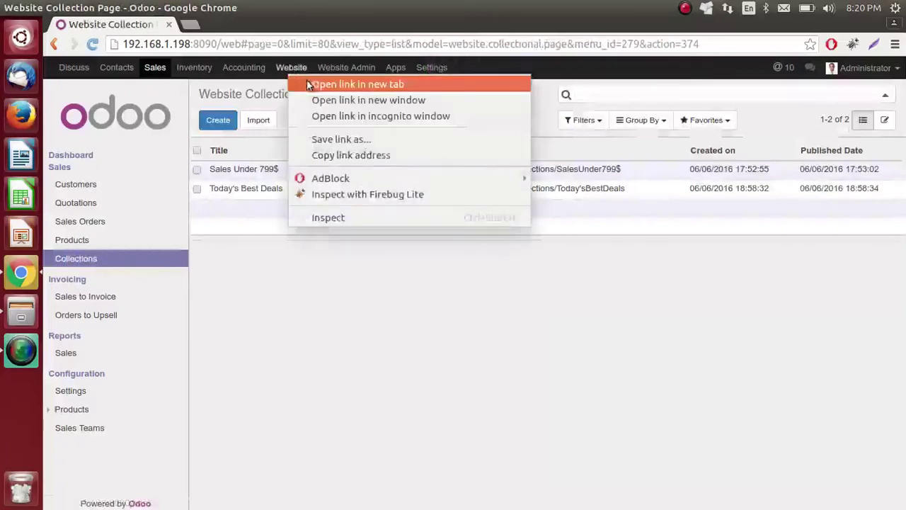
click(309, 80)
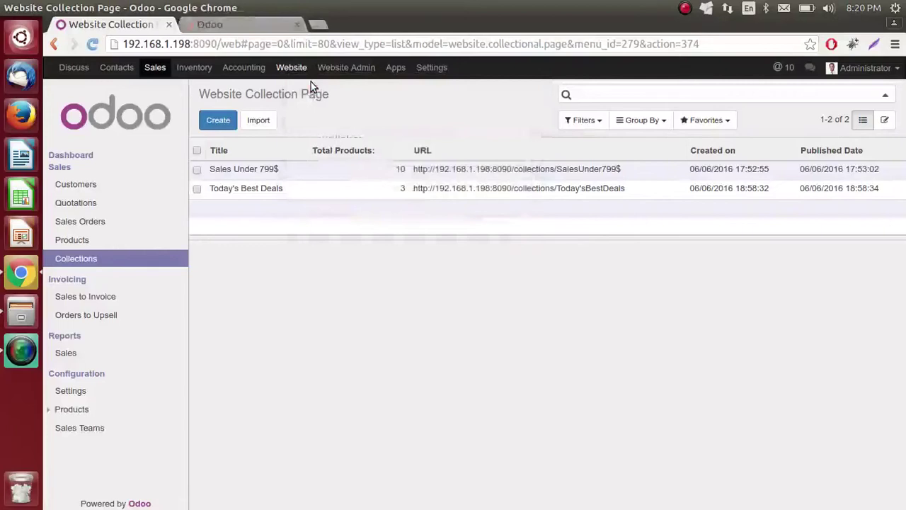
click(217, 25)
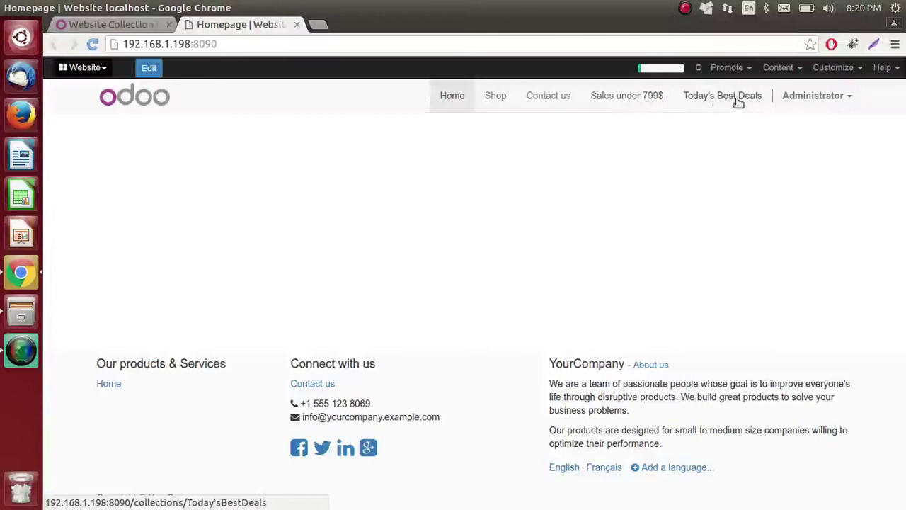
Look through the website's Sales under 799$ collection page and open its Bose Mini Bluetooth Speaker product
click(614, 102)
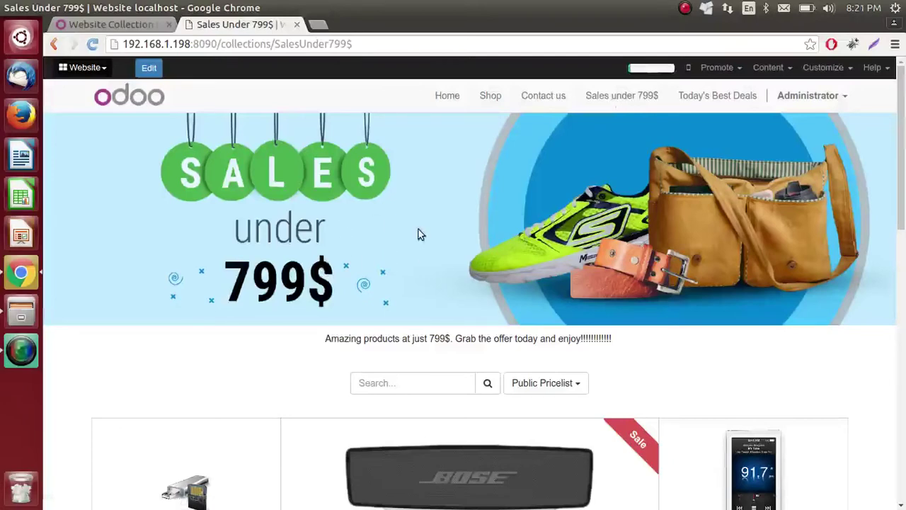
scroll(418, 234, down, 1)
scroll(417, 235, down, 3)
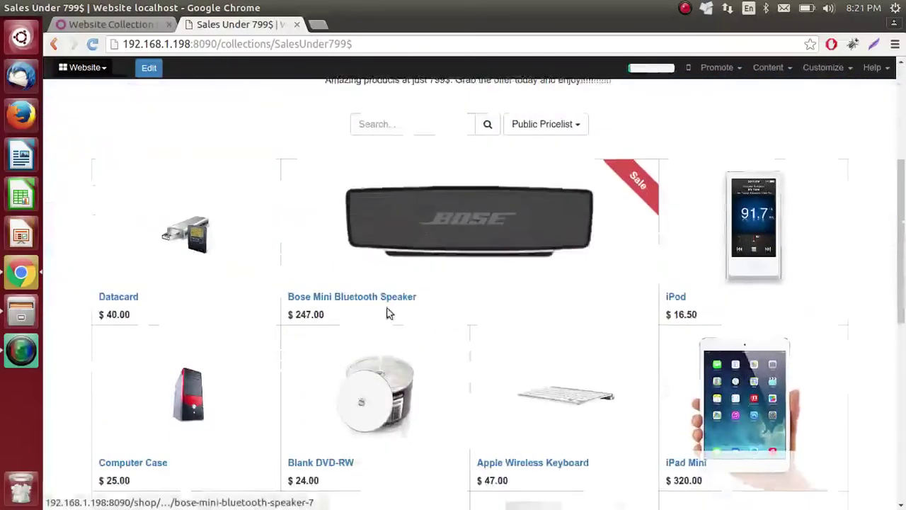
scroll(387, 311, down, 4)
scroll(388, 312, up, 6)
click(386, 312)
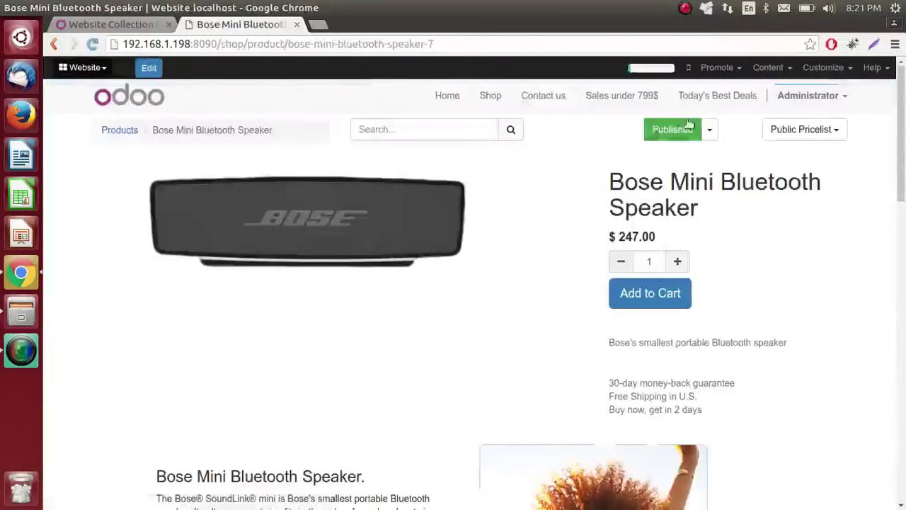
Look through the banner and products of the Today's Best Deals collection and return to the Sales under 799$ page
click(727, 97)
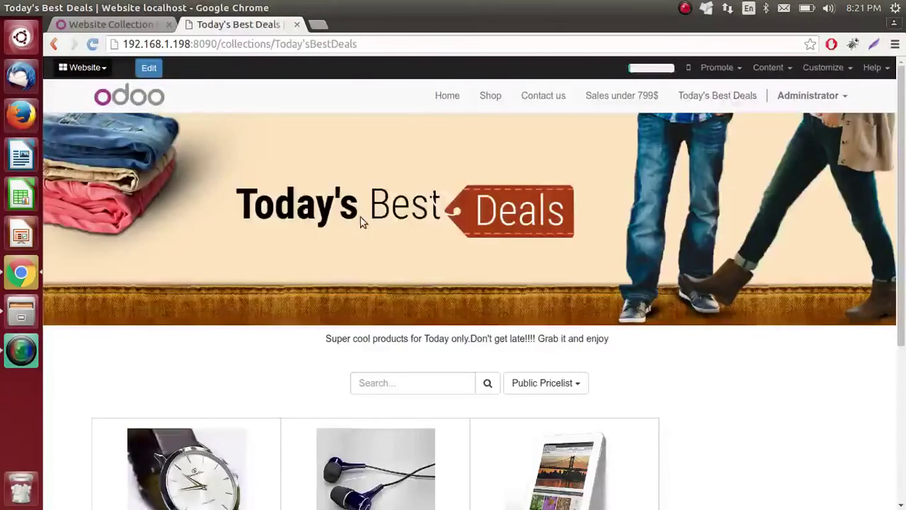
scroll(255, 271, down, 3)
scroll(256, 270, up, 3)
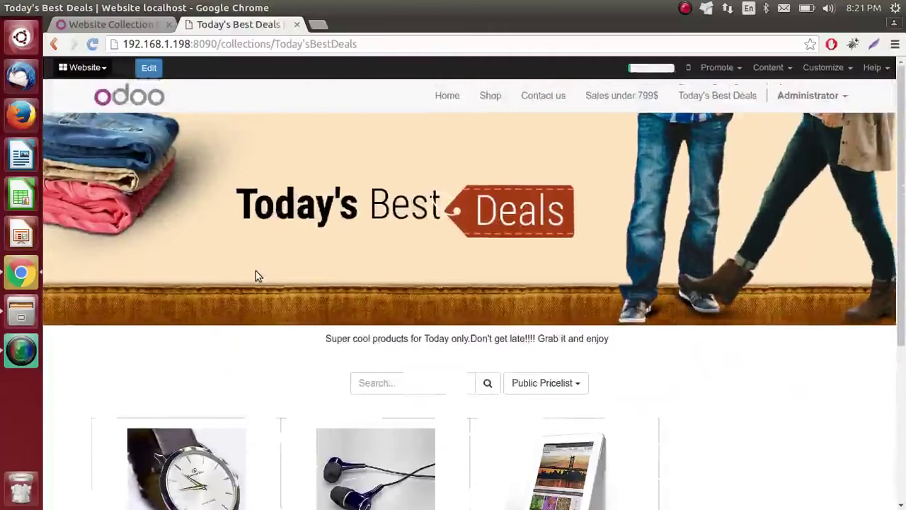
scroll(256, 270, down, 6)
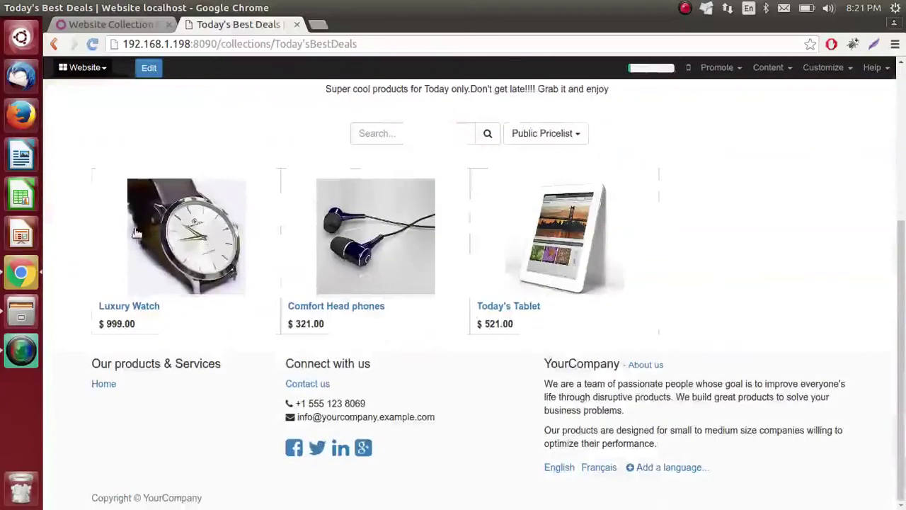
scroll(297, 256, up, 6)
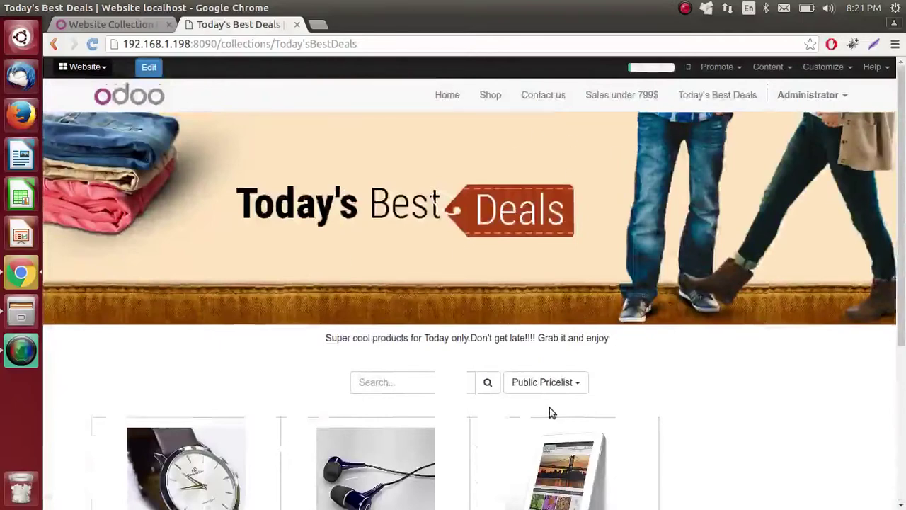
click(618, 98)
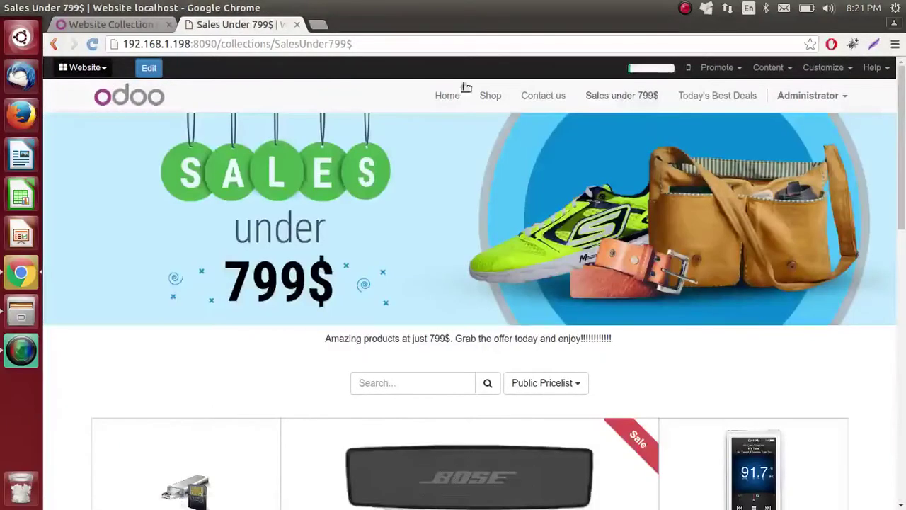
Create a new website collection page in the back end with the title "Best selling consumer elctronics"
click(114, 25)
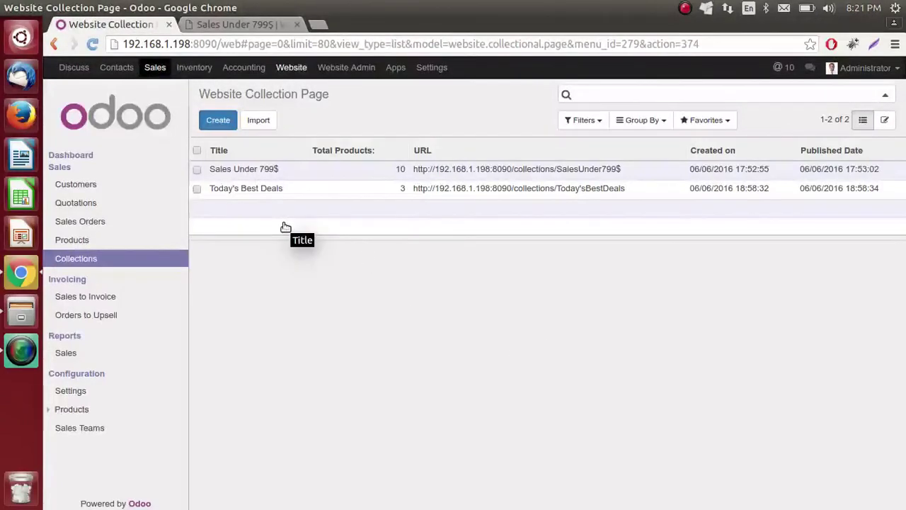
click(218, 120)
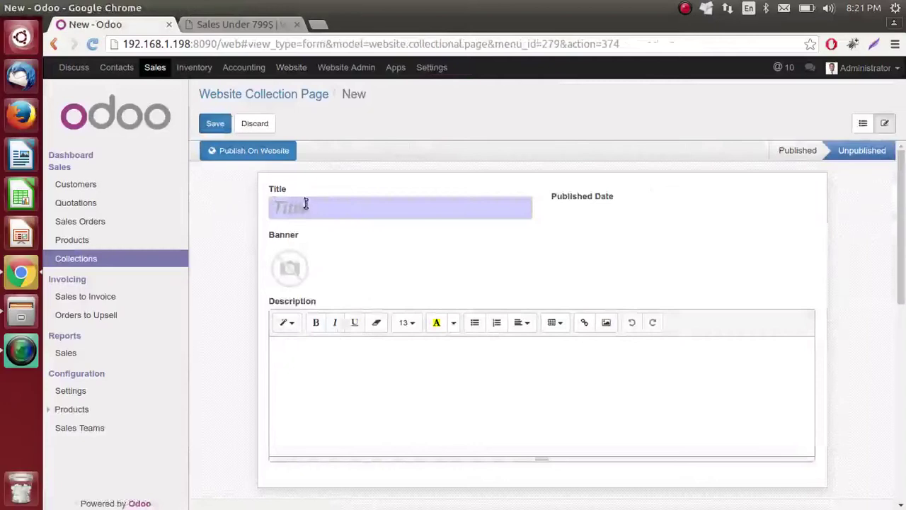
click(306, 209)
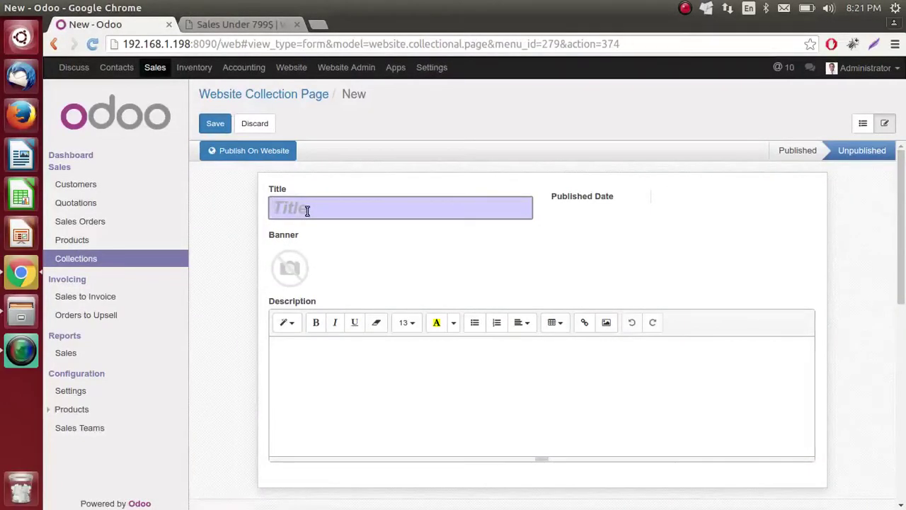
text(Best c)
key(BackSpace)
text(selling)
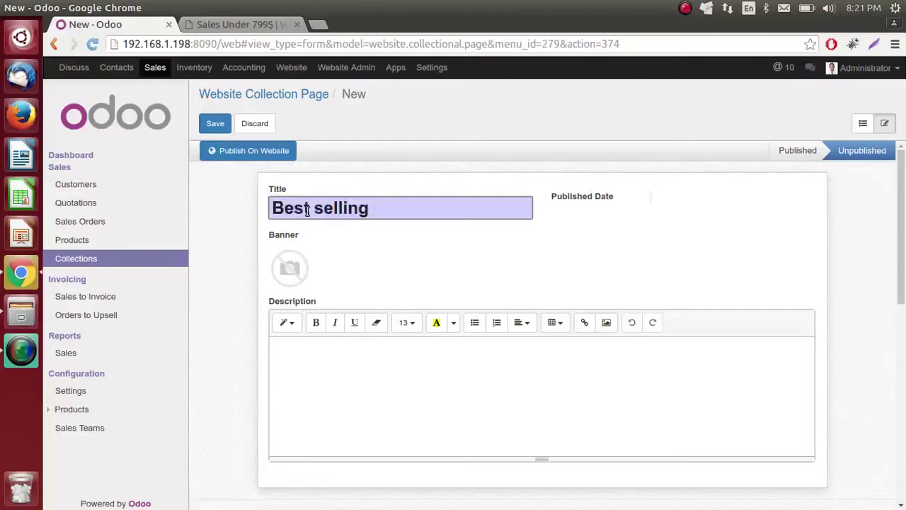
text( Consum)
key(BackSpace)
key(BackSpace)
key(BackSpace)
key(BackSpace)
key(BackSpace)
key(BackSpace)
text(consumer )
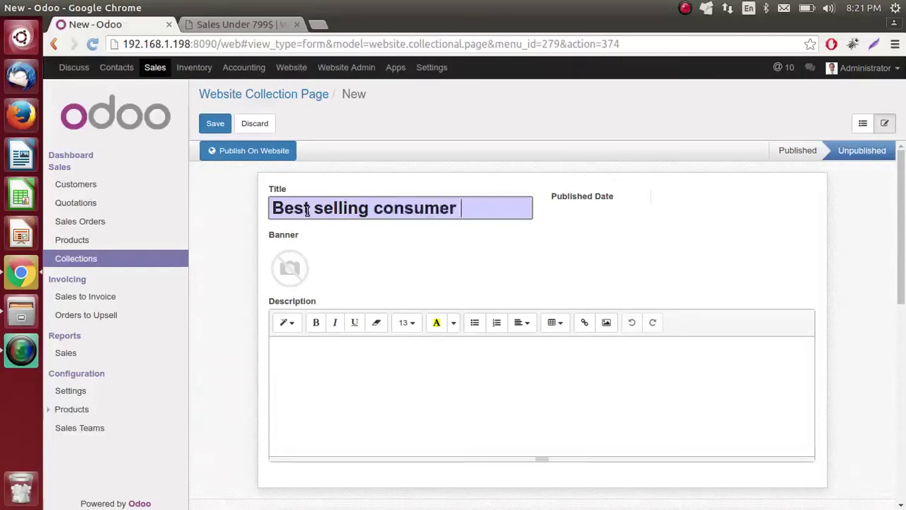
text(elctronc)
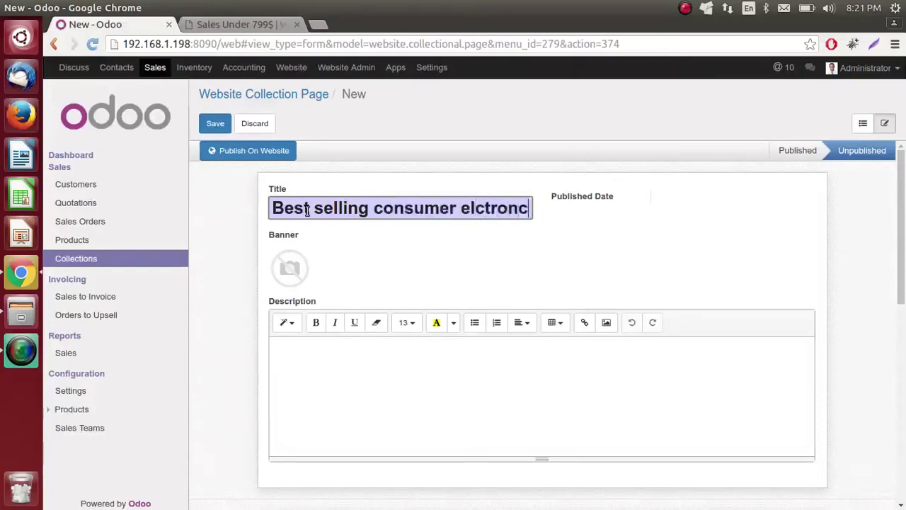
key(BackSpace)
text(ics)
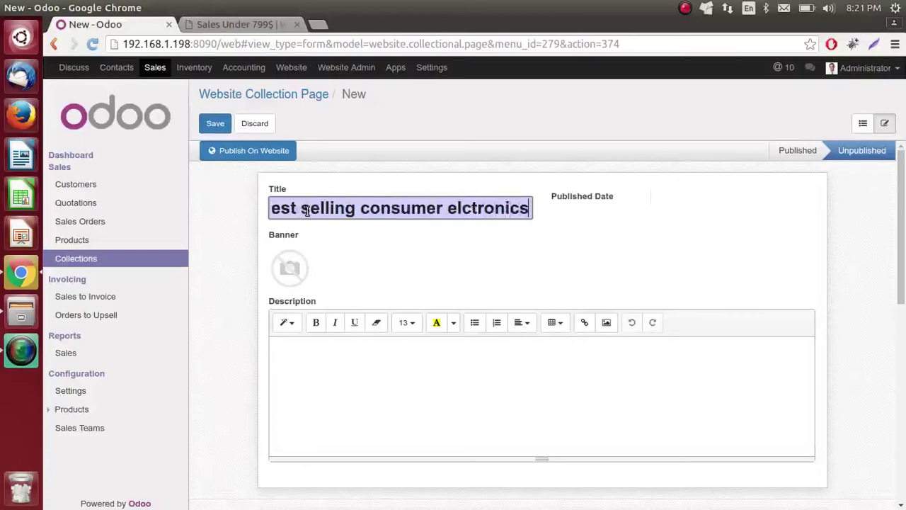
Upload Banner.png from the Pictures folder as the new collection's banner
click(276, 259)
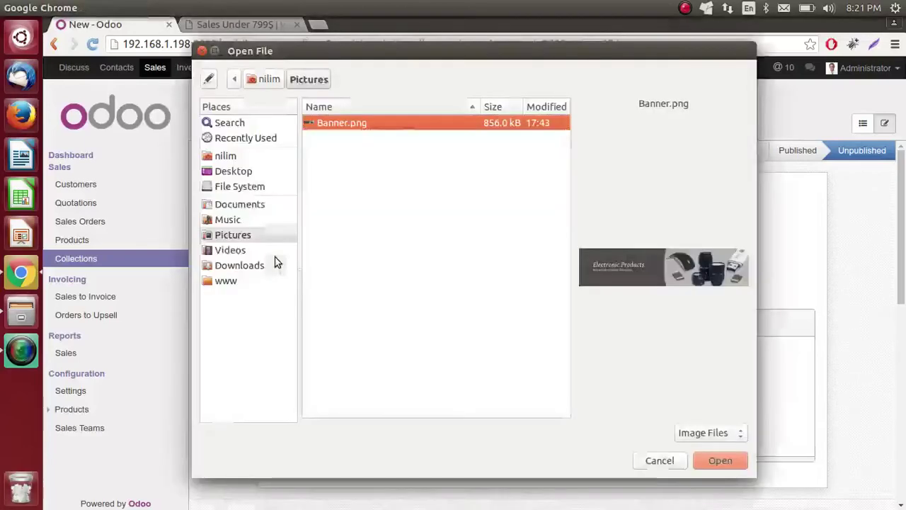
click(719, 460)
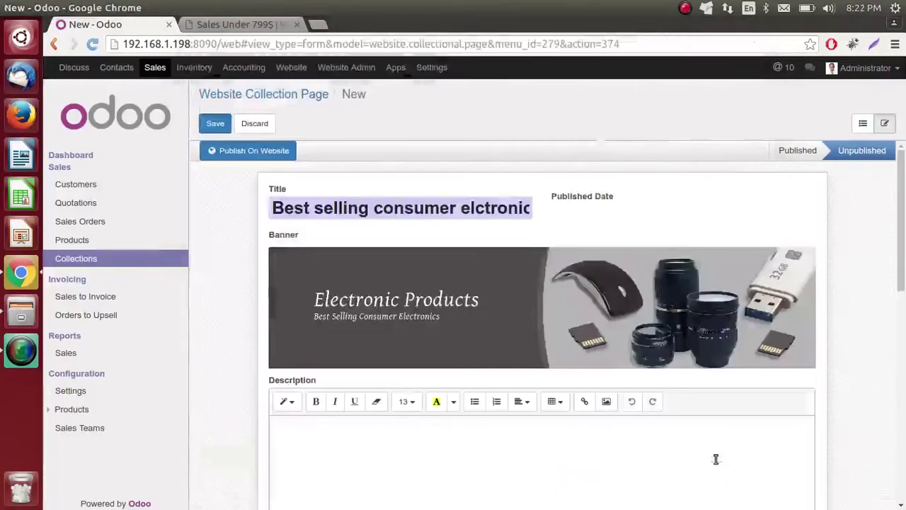
Write "Best selling consumer electronics in the market !!!!!" as the collection's description, correcting the misspelled "elctronics" with the spelling suggestion
scroll(327, 431, down, 1)
click(327, 431)
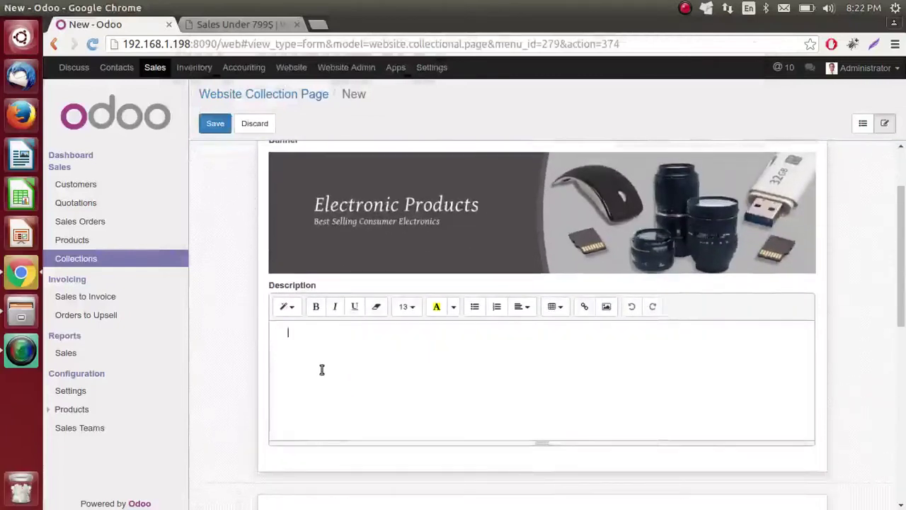
key(Tab)
text(Best selling c)
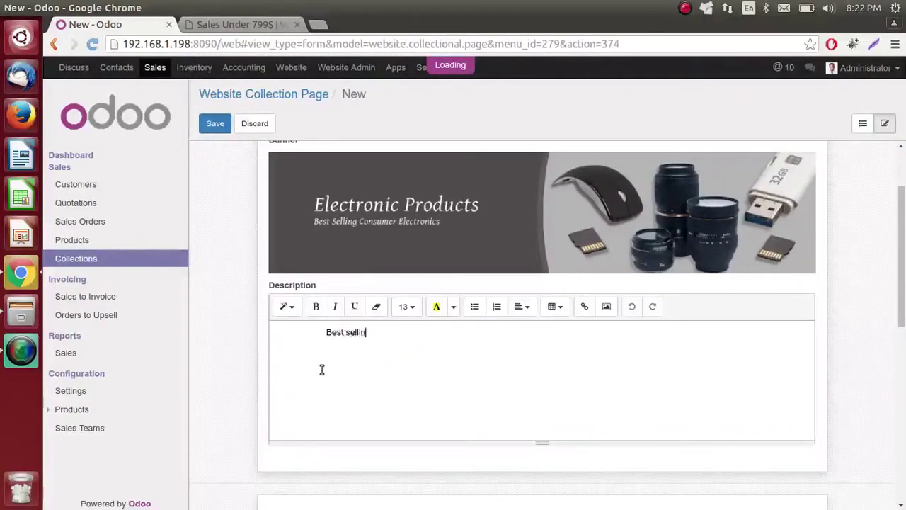
text(onsuer)
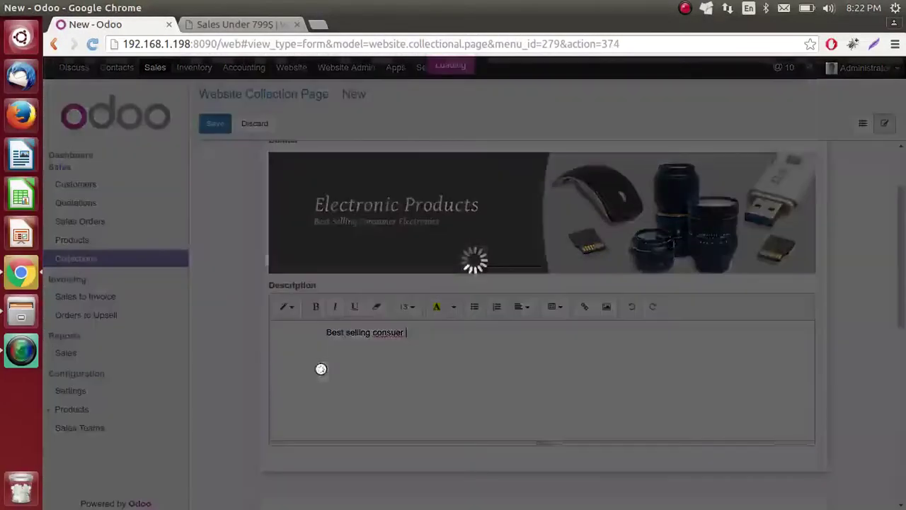
key(BackSpace)
key(BackSpace)
key(BackSpace)
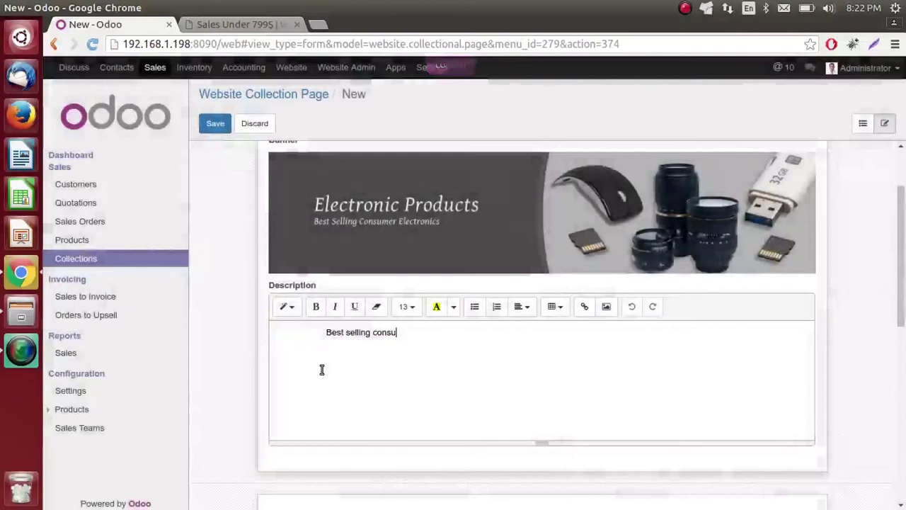
text(mer elc)
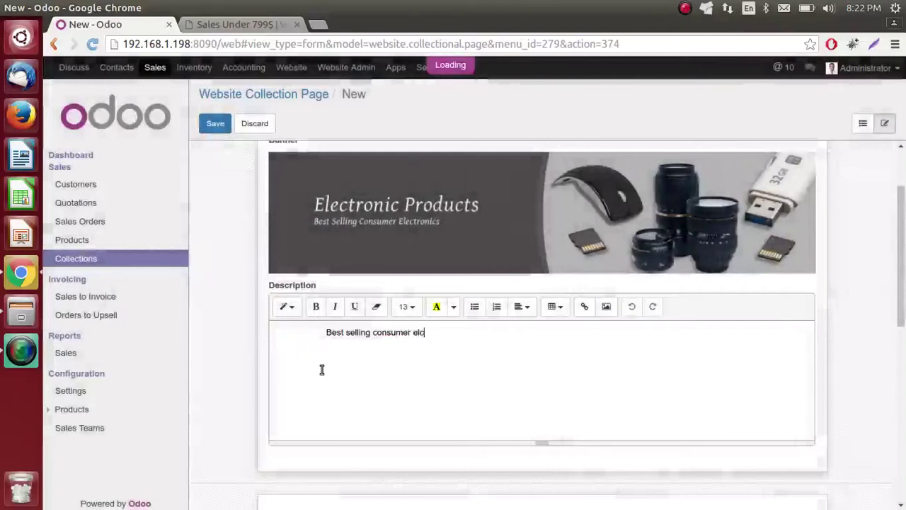
text(troni)
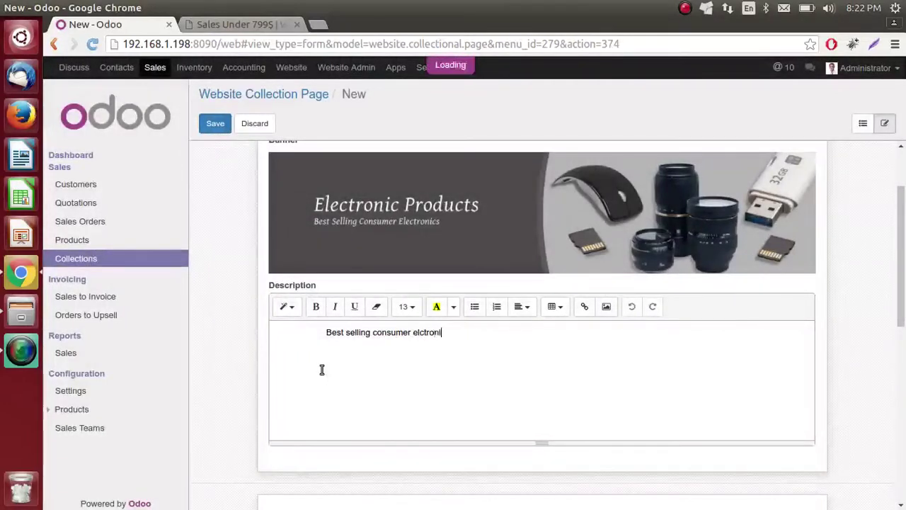
text(cs in the ma)
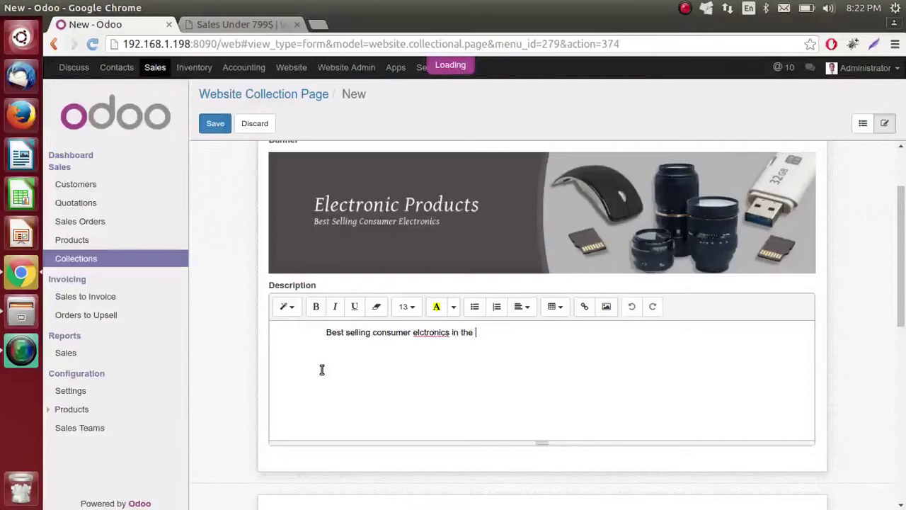
text(rket)
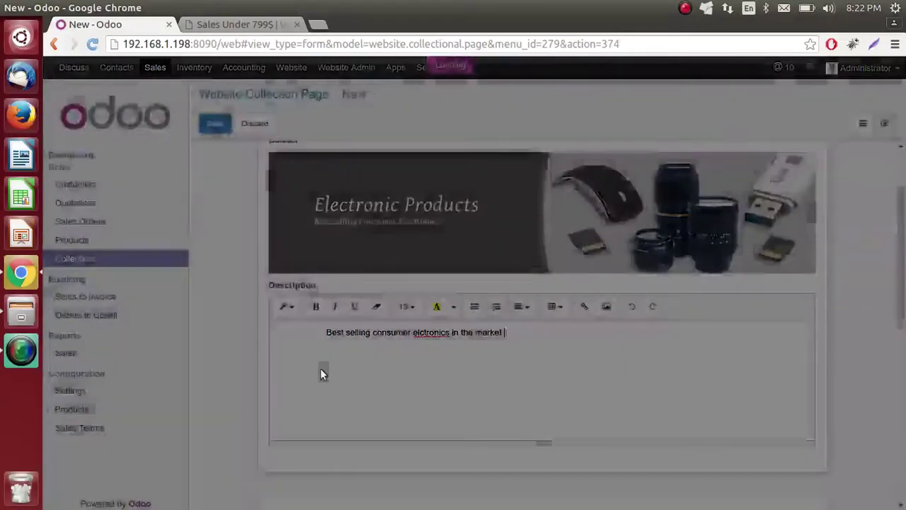
text(!!!!!)
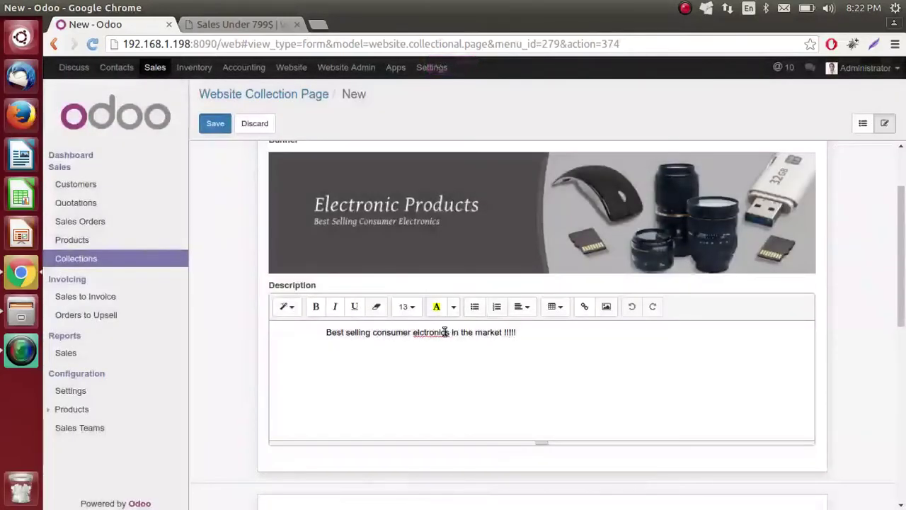
right_click(443, 331)
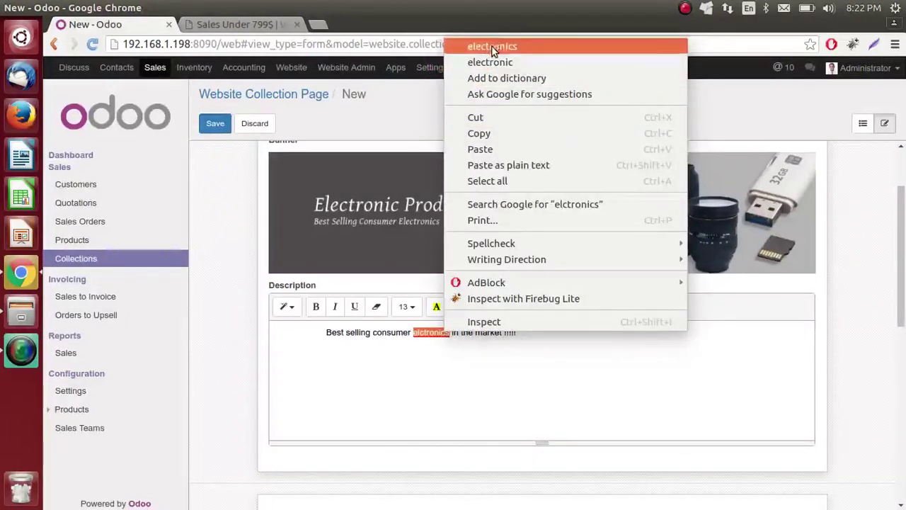
click(492, 46)
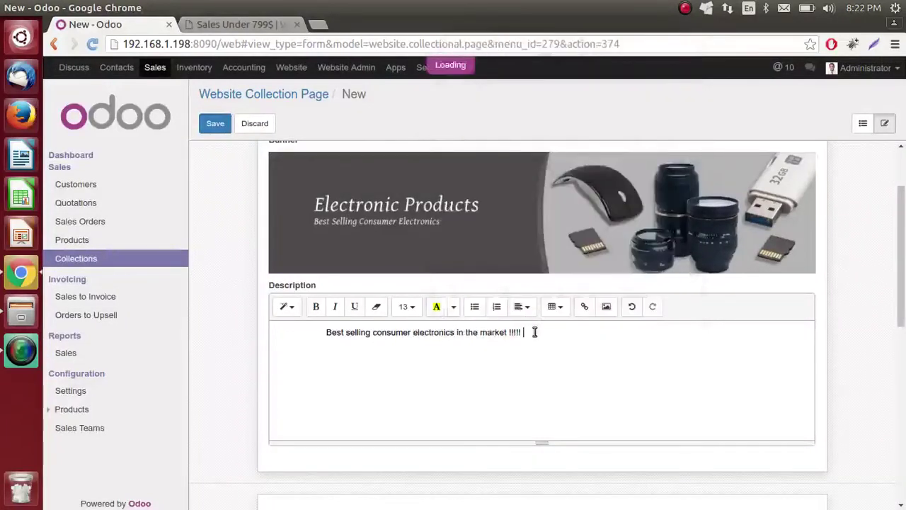
Append "Grab the offer now" to the end of the collection's description
text(Gr)
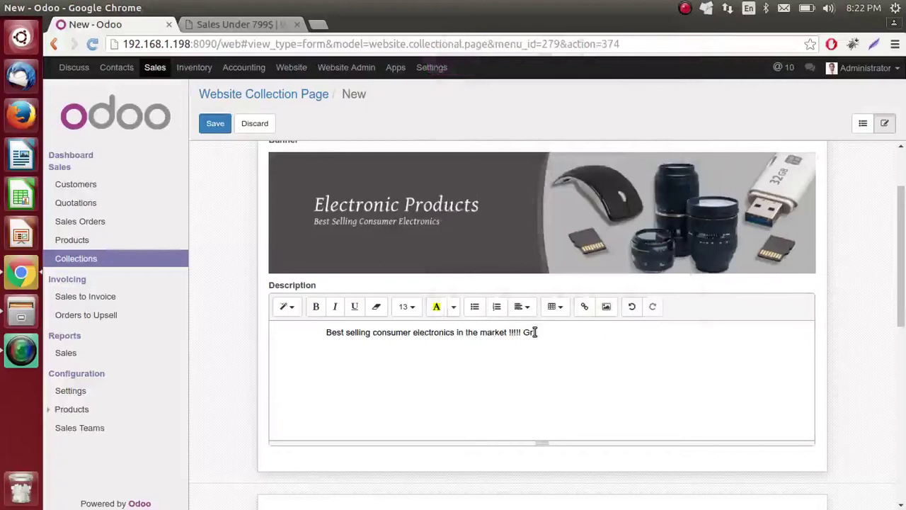
text(ab th)
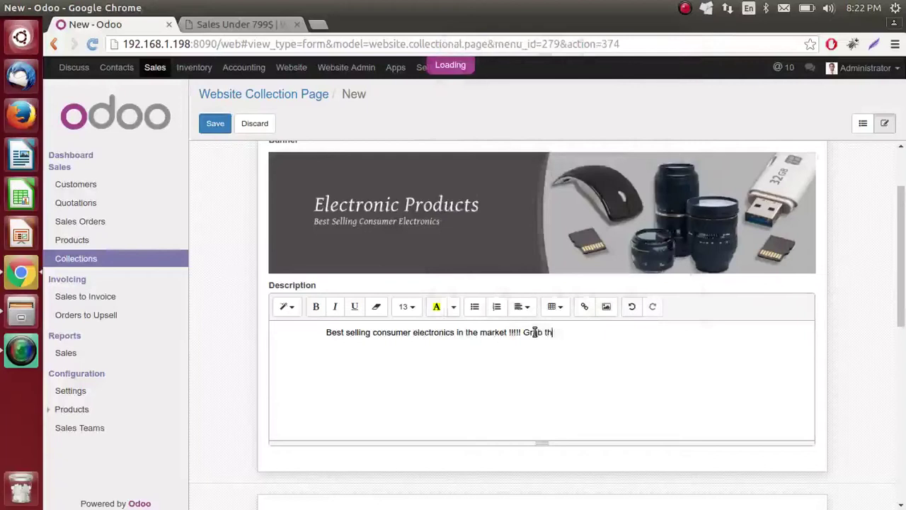
text(e offer now)
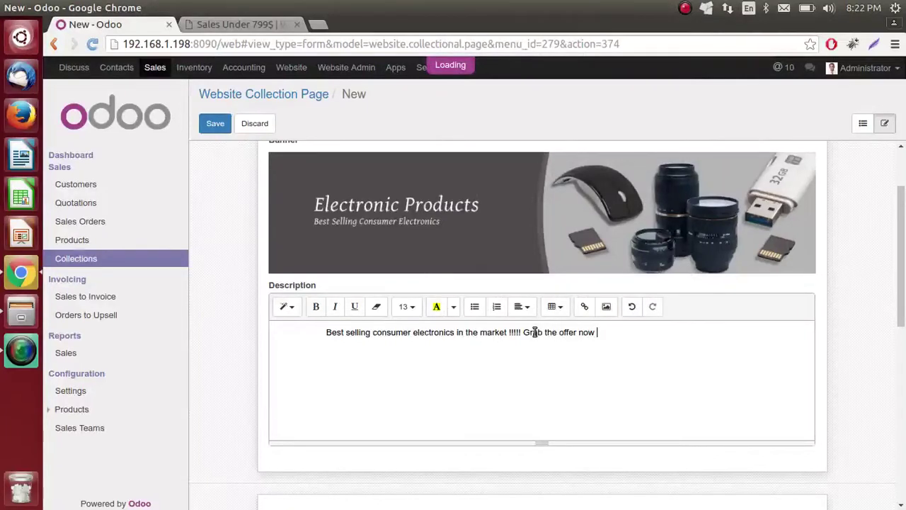
Review the new collection's Parameters For Conditions section and the products on the website's Sales under 799$ page
scroll(534, 330, down, 2)
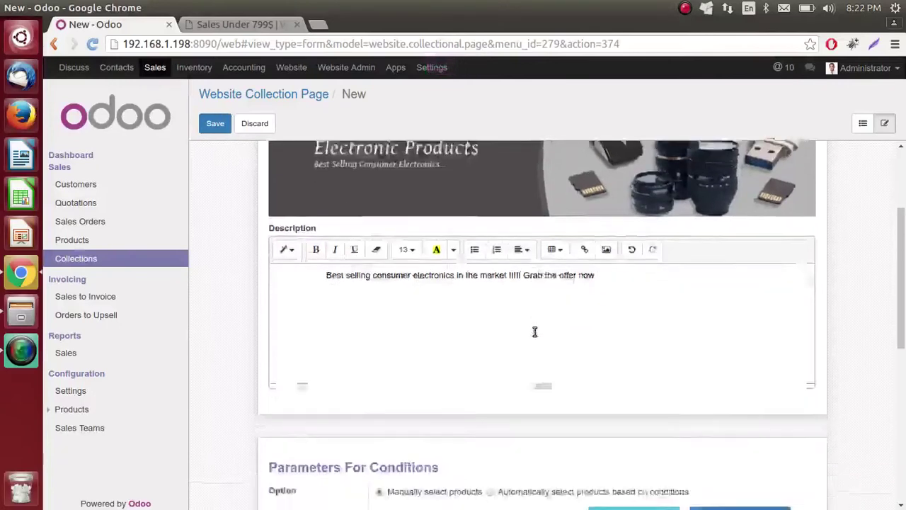
scroll(533, 329, up, 4)
scroll(534, 329, down, 4)
scroll(536, 337, down, 4)
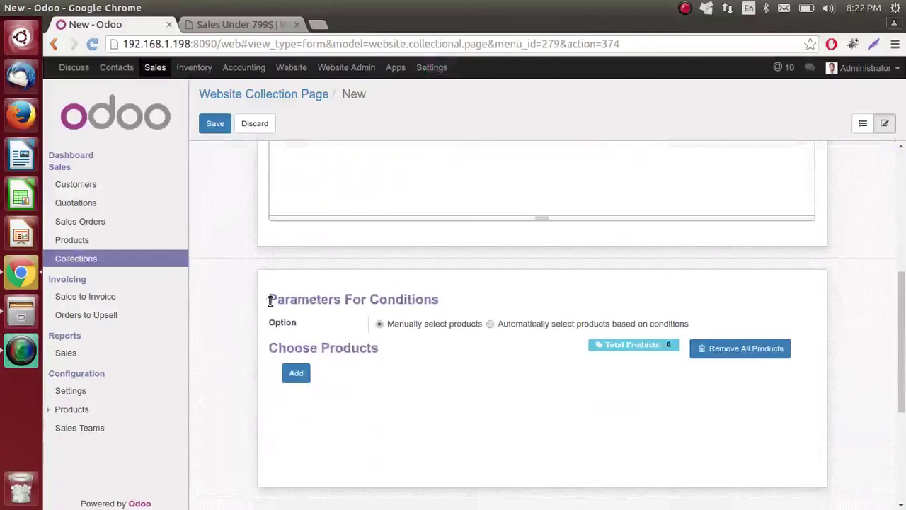
drag(270, 301, 439, 302)
click(420, 293)
click(215, 26)
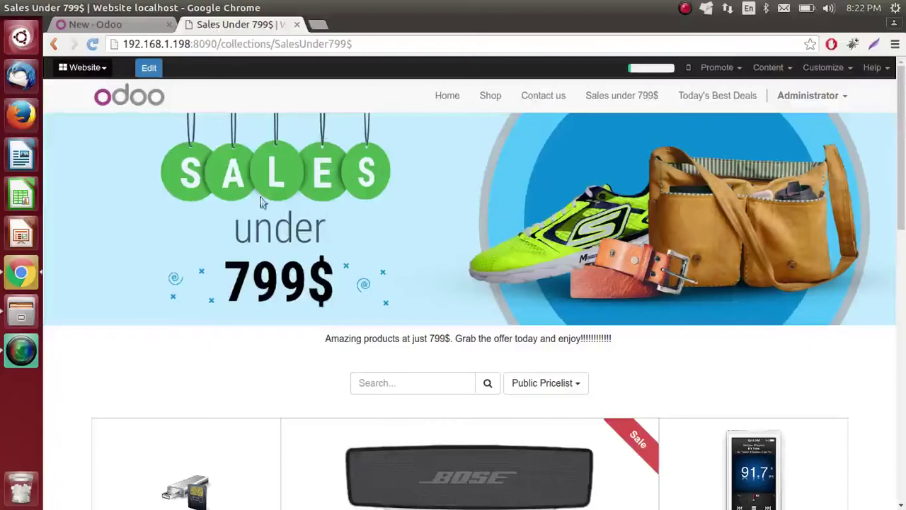
scroll(298, 258, down, 5)
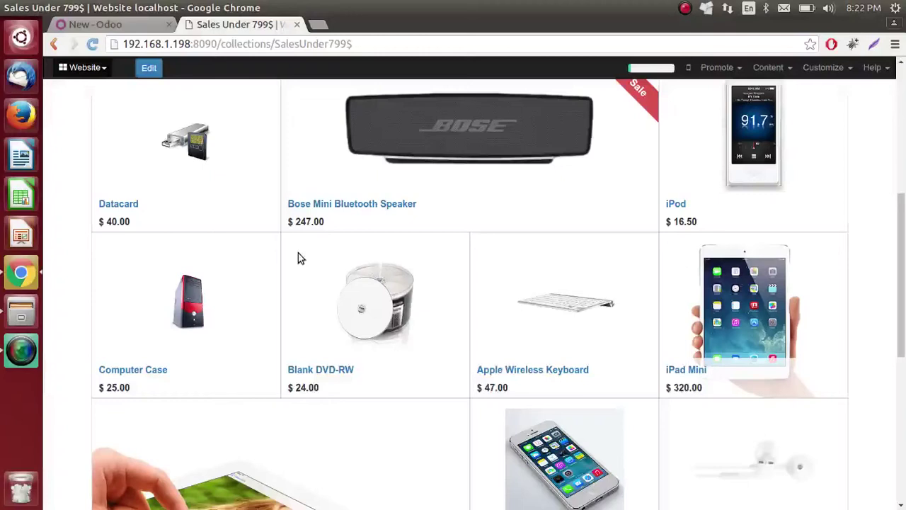
Return to the new collection form, try the automatic product selection option and switch back to Manually select products
click(100, 24)
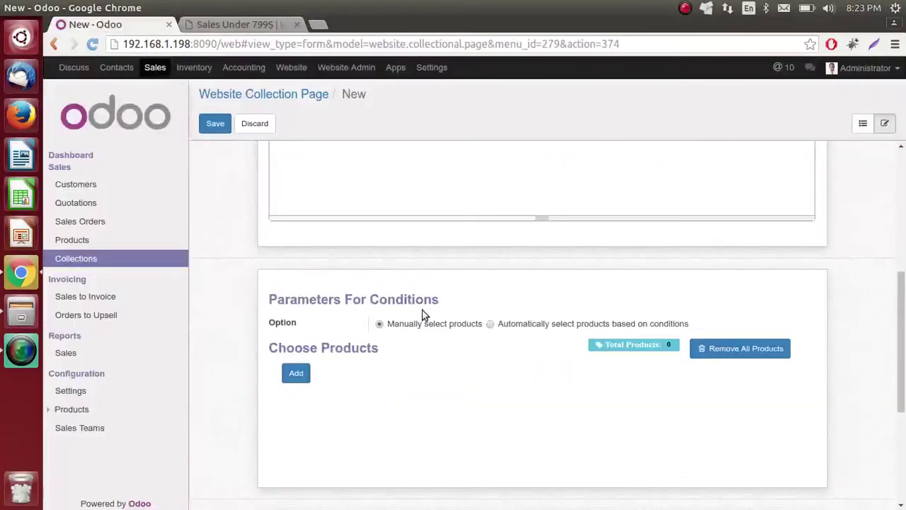
click(491, 324)
click(379, 324)
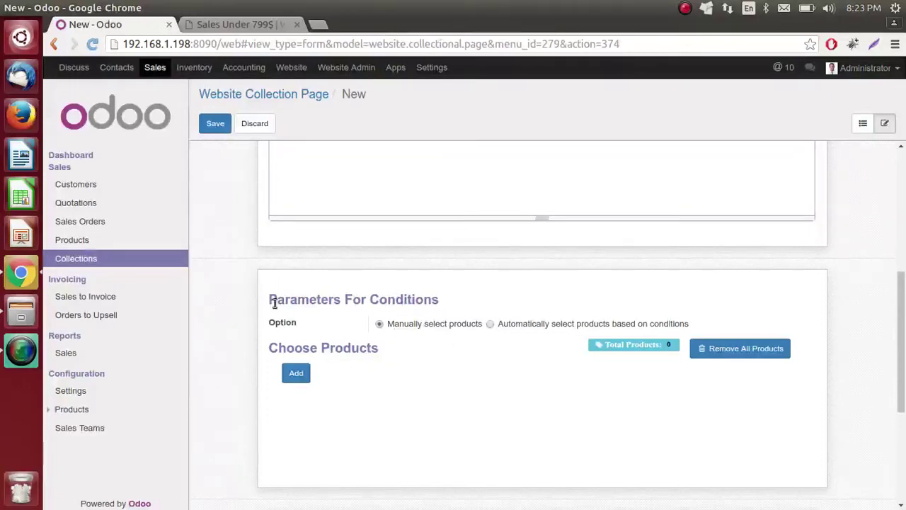
Open the Blank DVD-RW product in a separate tab, check its sales settings and website page, and return to the collection form
right_click(58, 244)
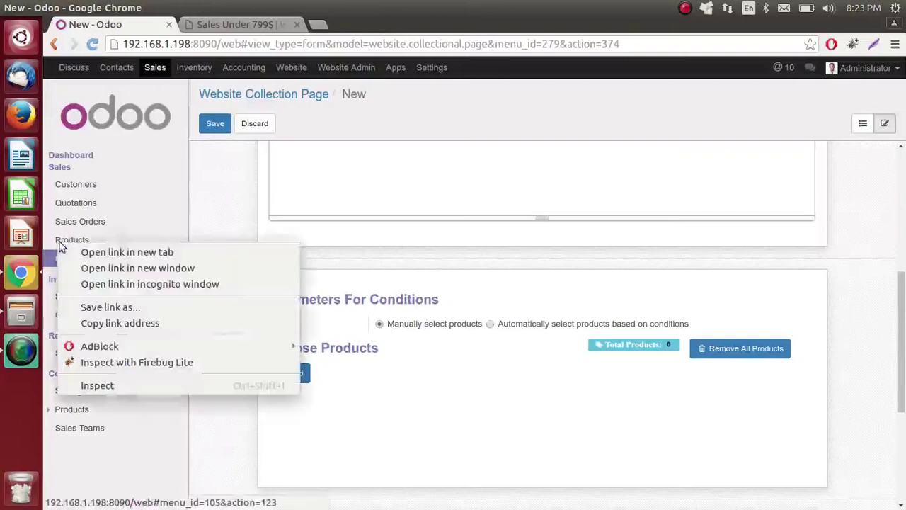
click(71, 253)
click(365, 24)
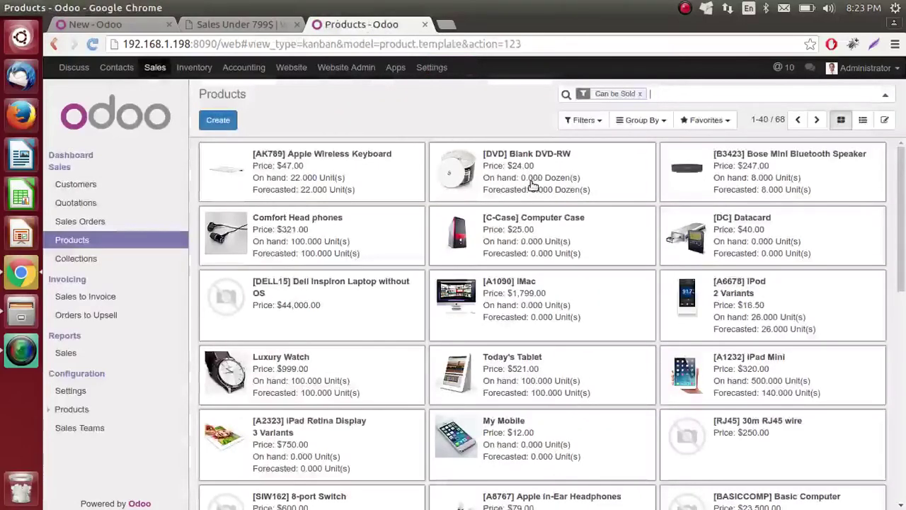
click(532, 186)
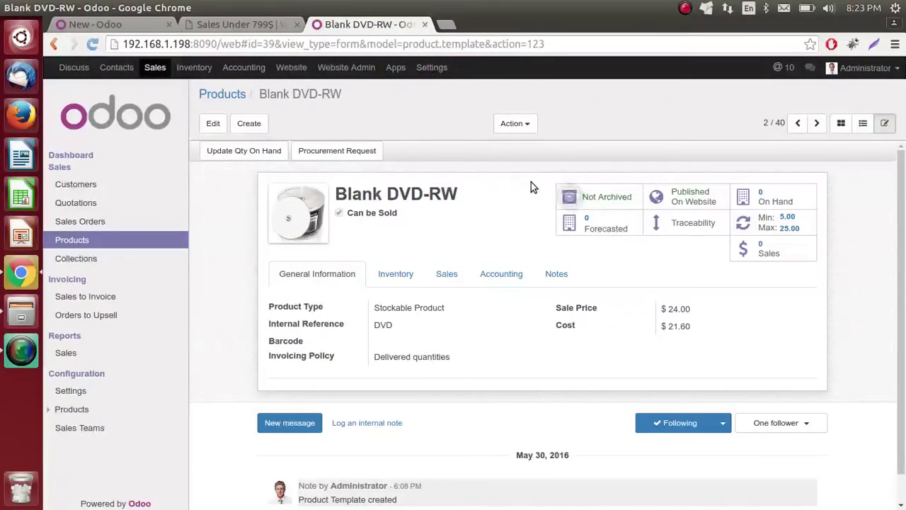
click(204, 128)
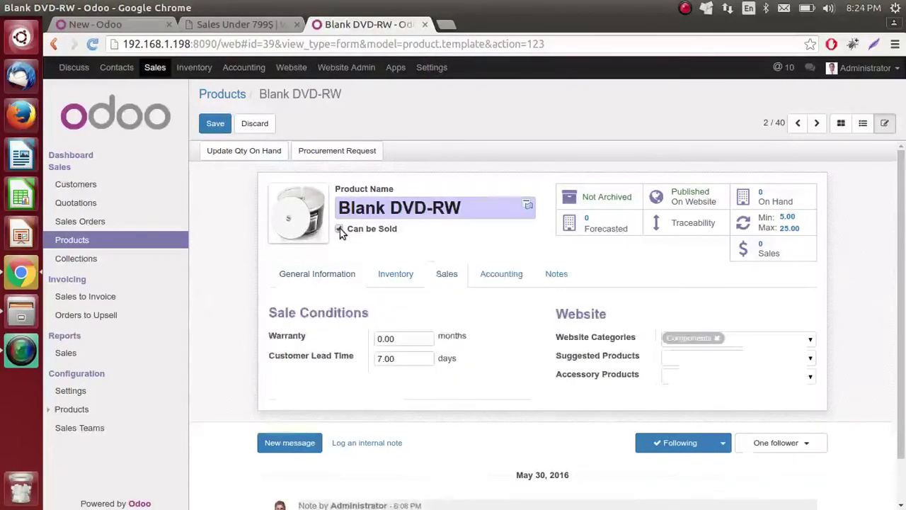
click(687, 198)
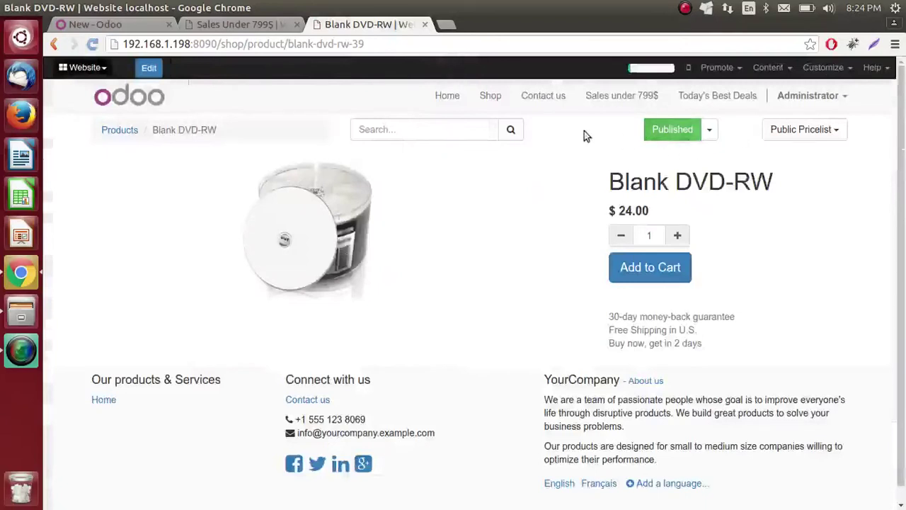
click(424, 25)
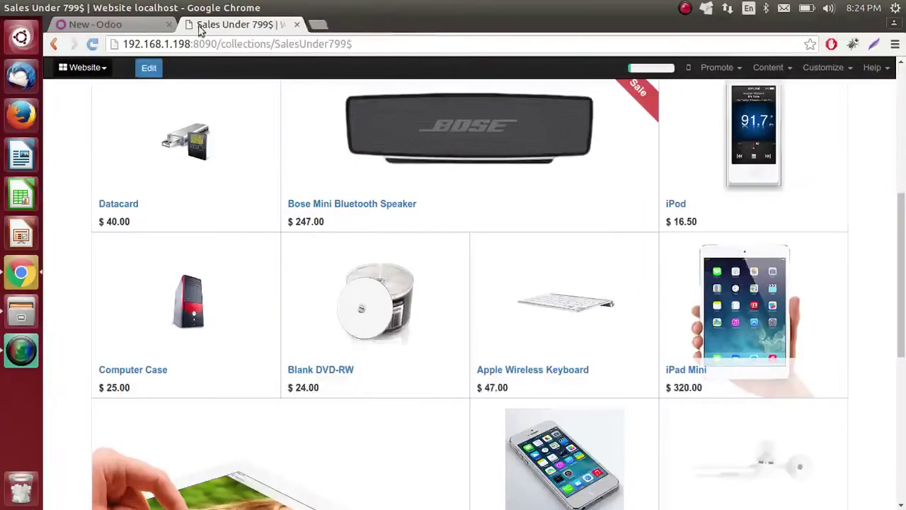
click(117, 24)
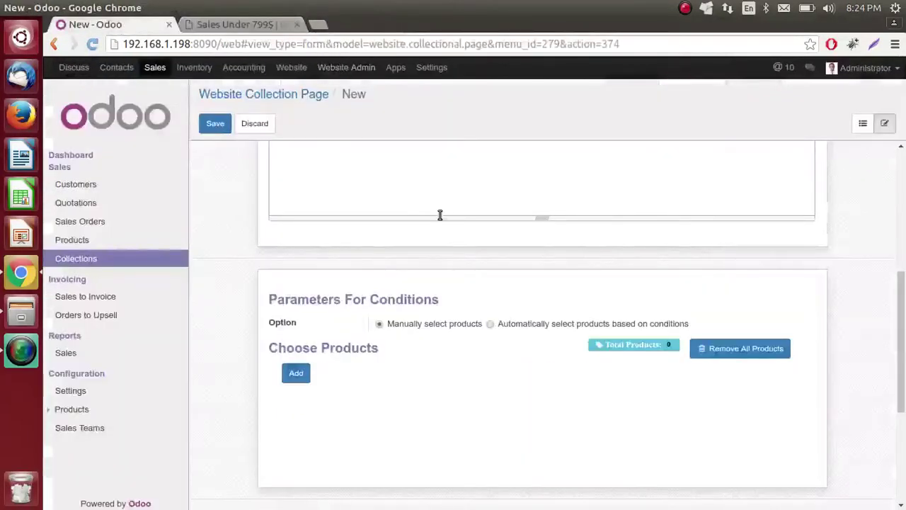
Reopen the Blank DVD-RW product from the back-end product list, check its website publication status and return to the collection form
click(224, 26)
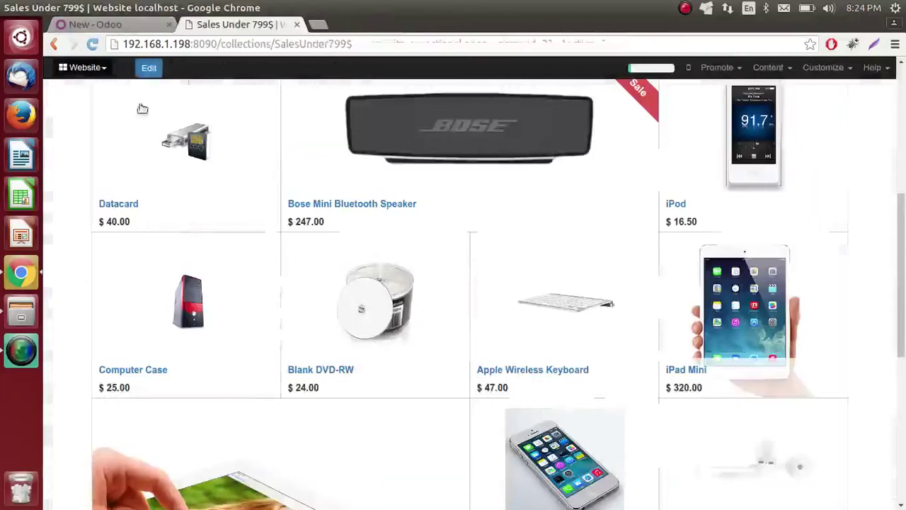
click(87, 68)
click(75, 128)
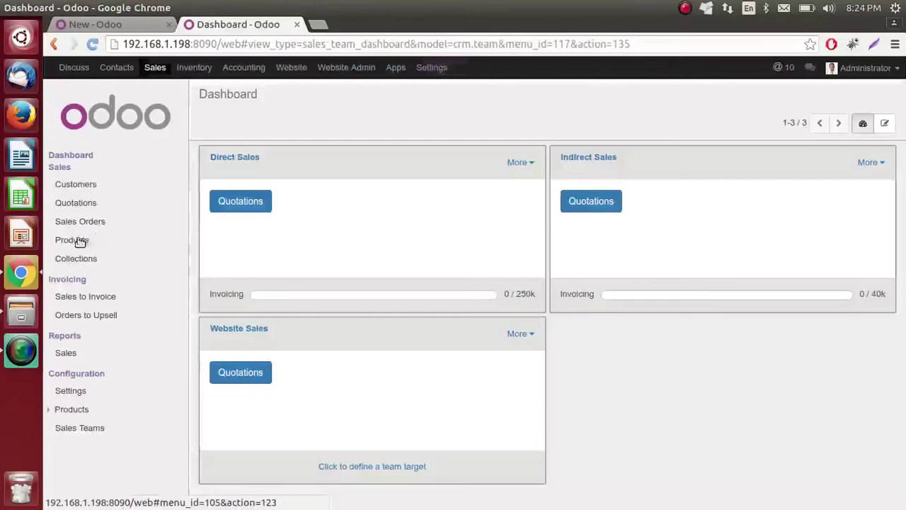
click(77, 238)
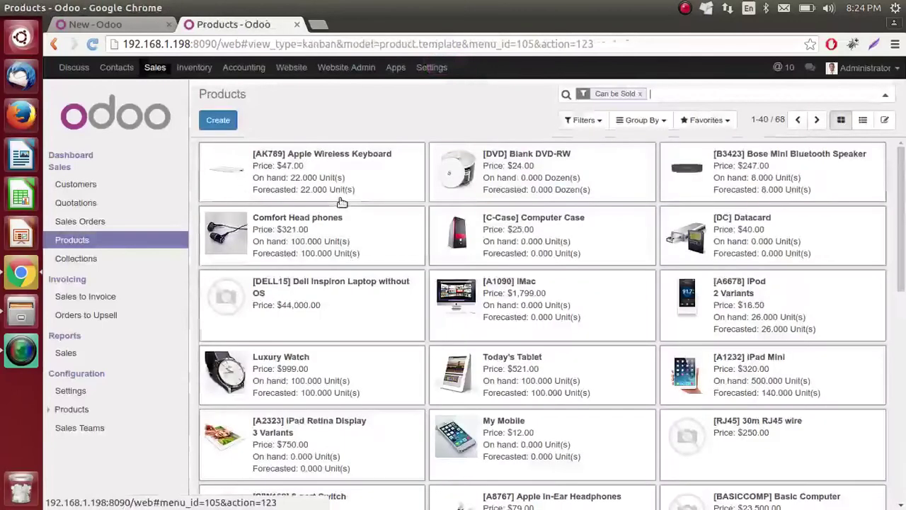
click(526, 170)
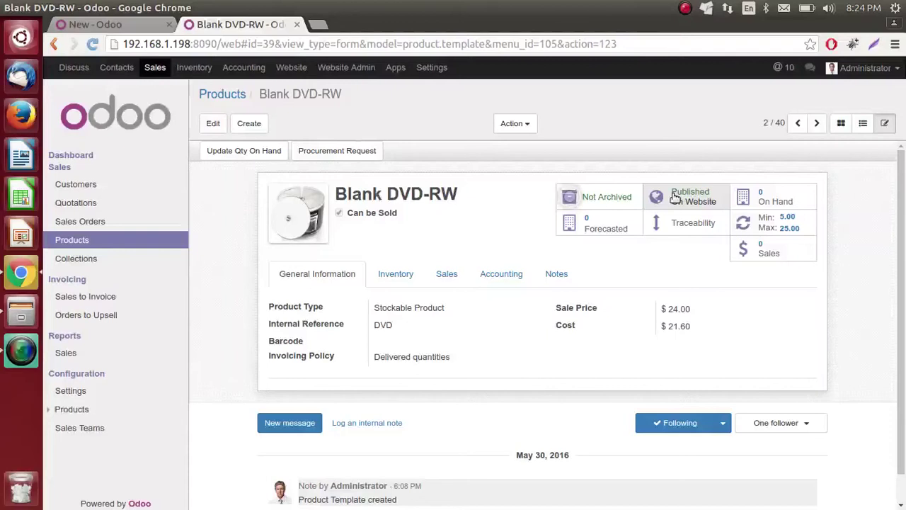
click(297, 25)
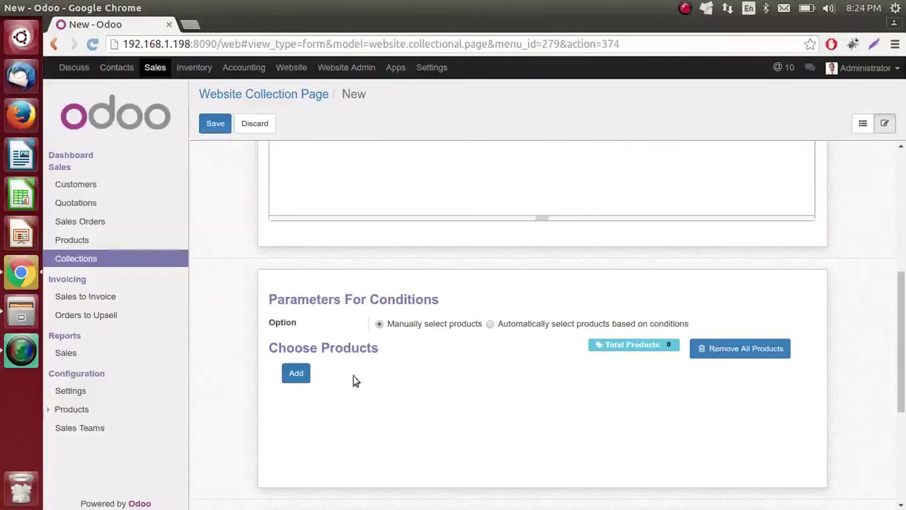
Add the Apple Wireless Keyboard, Computer Case and Datacard products to the collection manually
click(296, 374)
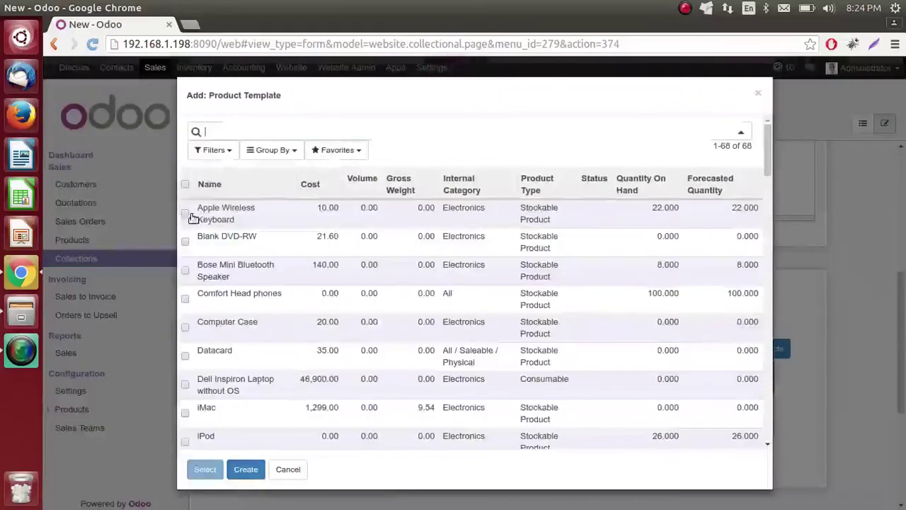
click(185, 214)
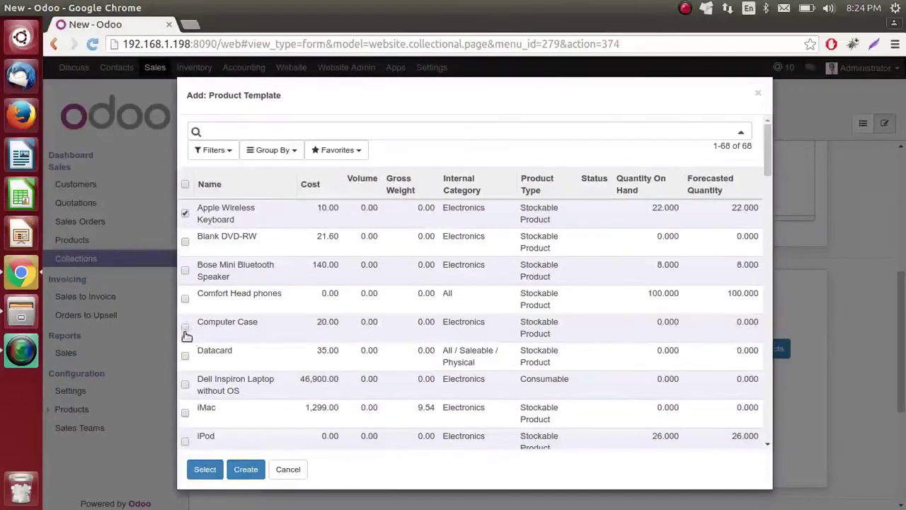
click(185, 327)
click(185, 357)
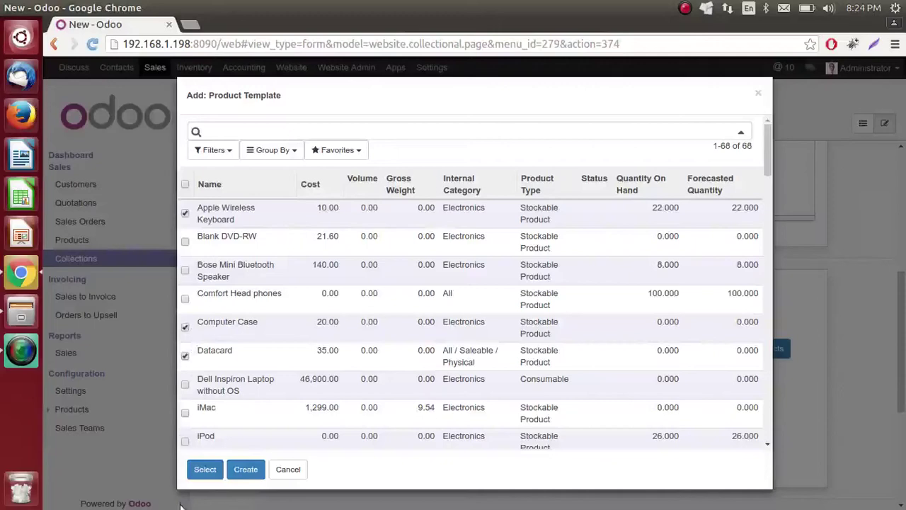
click(202, 469)
scroll(489, 364, down, 3)
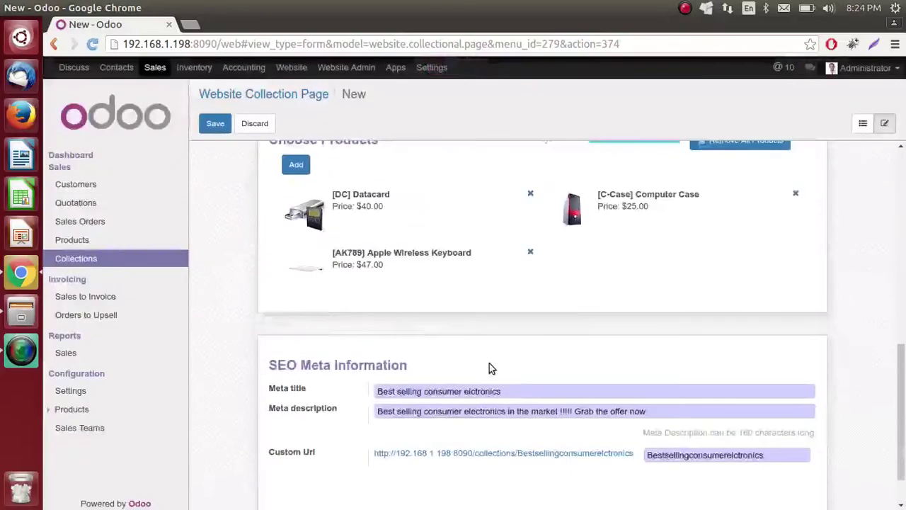
scroll(489, 363, up, 3)
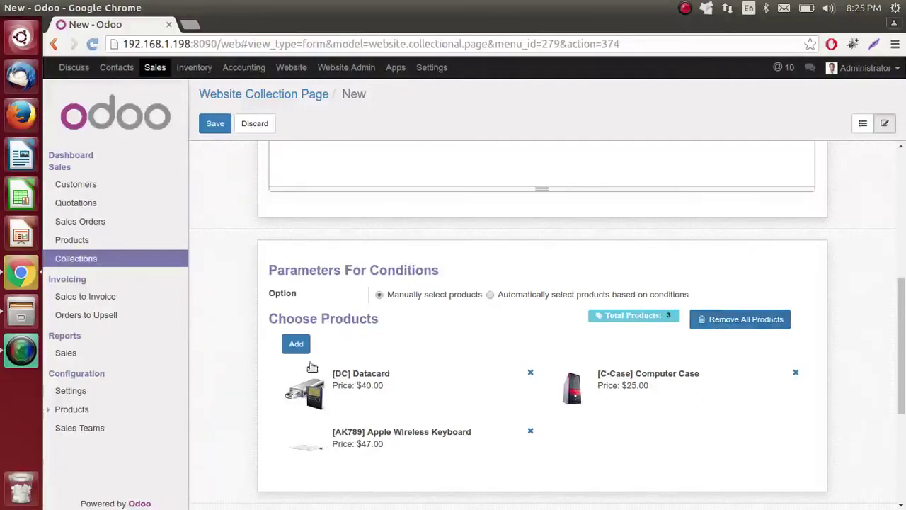
Remove all chosen products and switch the collection to automatic product selection based on conditions, with products matching All Conditions
click(735, 319)
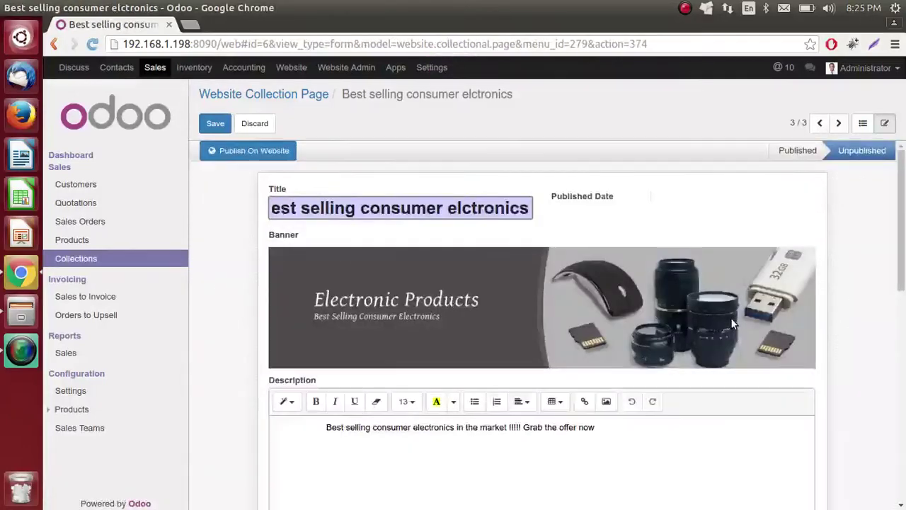
scroll(734, 323, down, 10)
scroll(732, 322, up, 3)
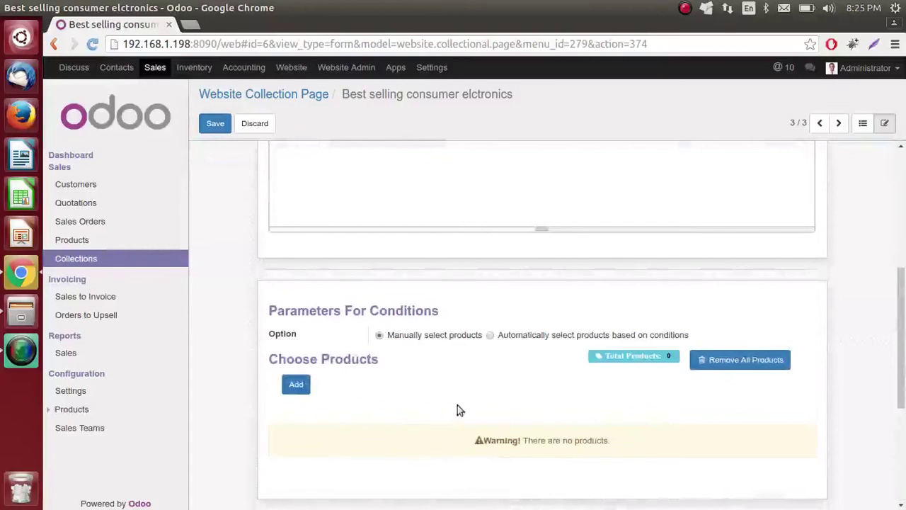
click(490, 334)
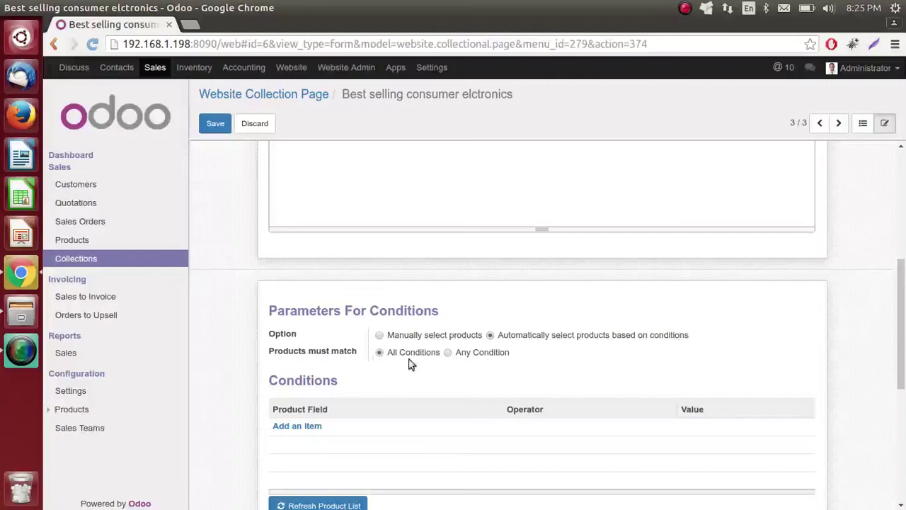
click(450, 354)
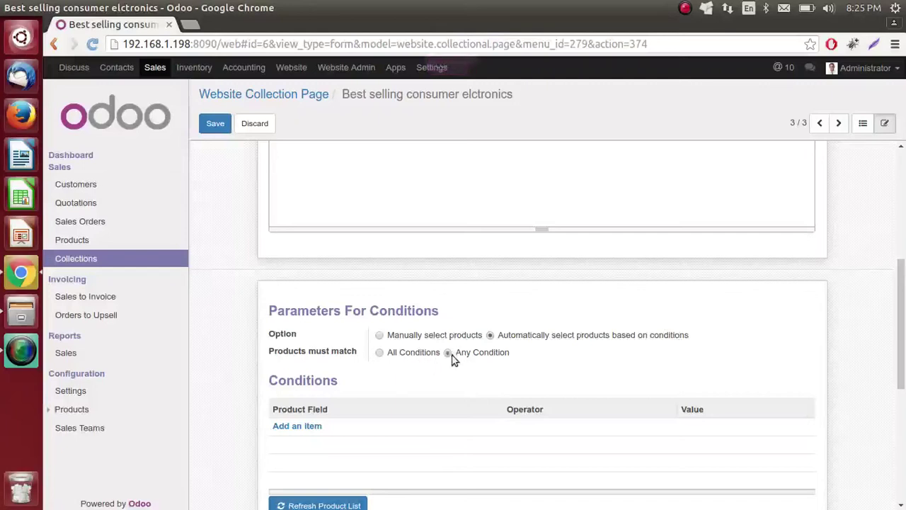
click(379, 355)
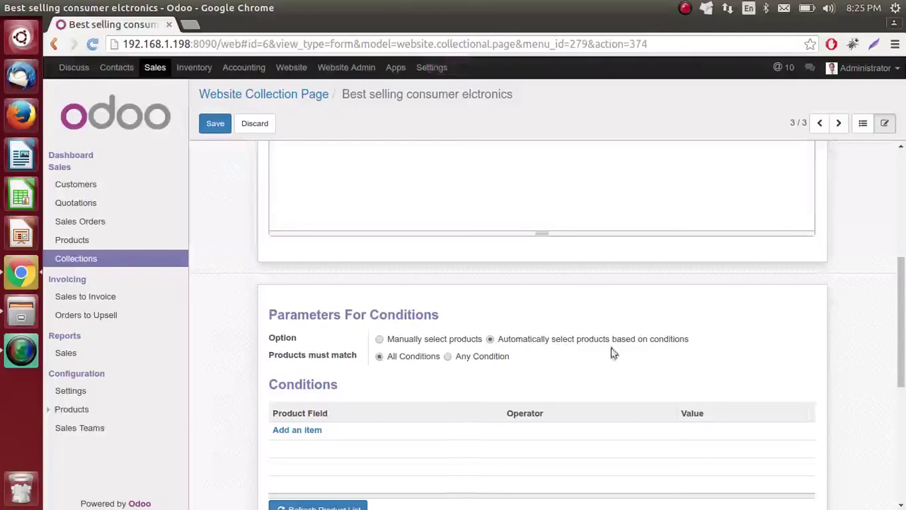
Start a blank condition row, try the Any Condition match option and switch back to All Conditions
scroll(593, 358, down, 3)
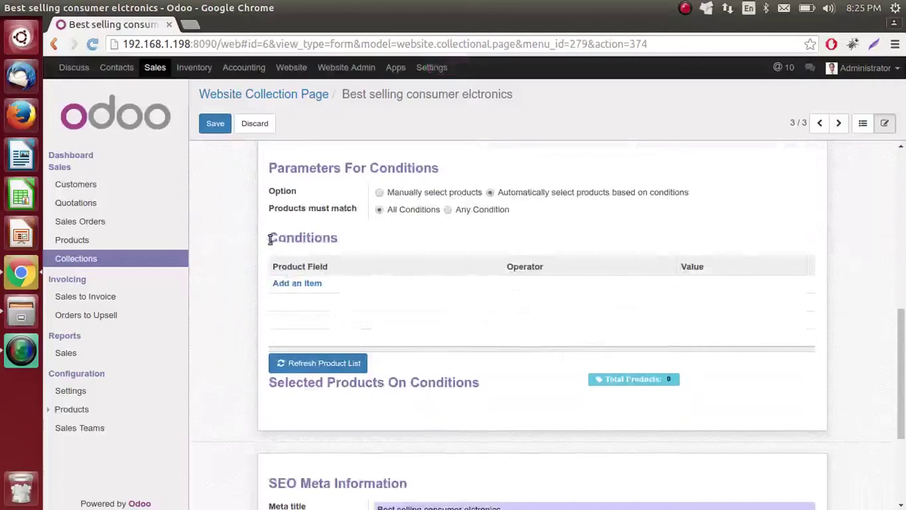
drag(269, 238, 338, 240)
click(343, 240)
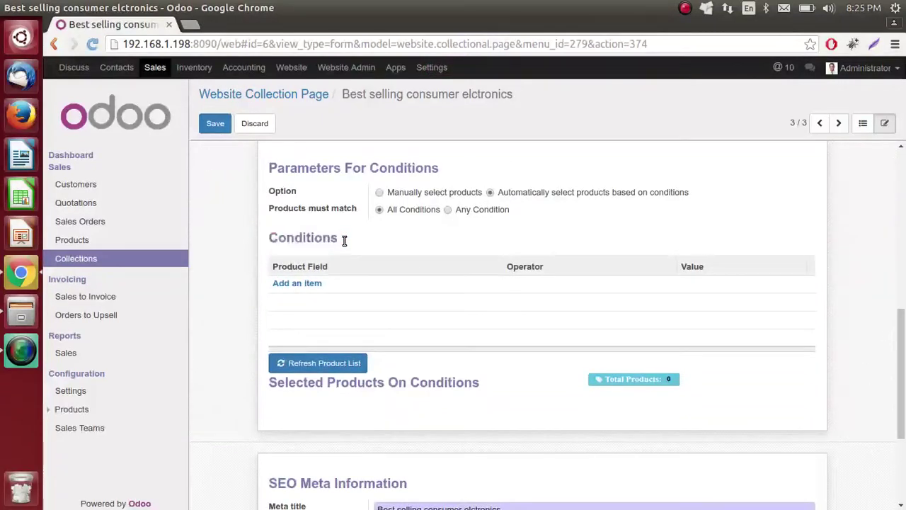
click(292, 285)
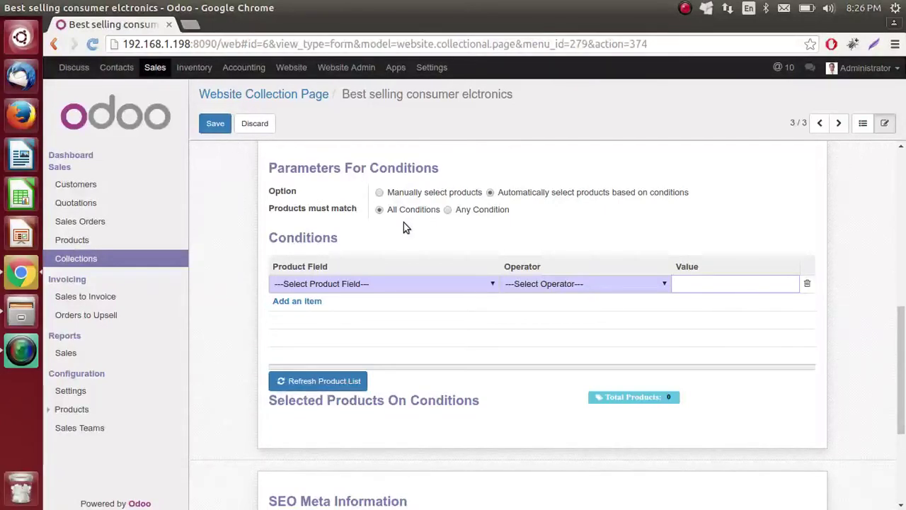
scroll(403, 222, up, 10)
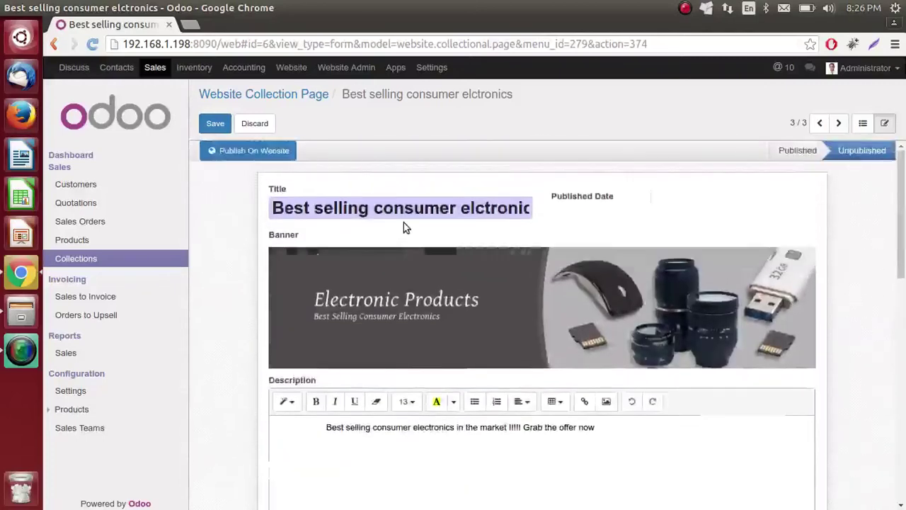
scroll(403, 222, down, 10)
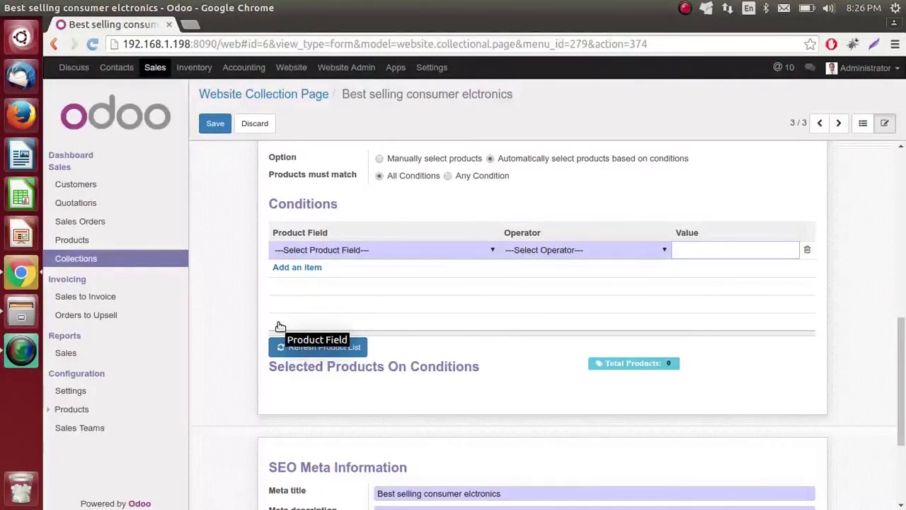
click(448, 176)
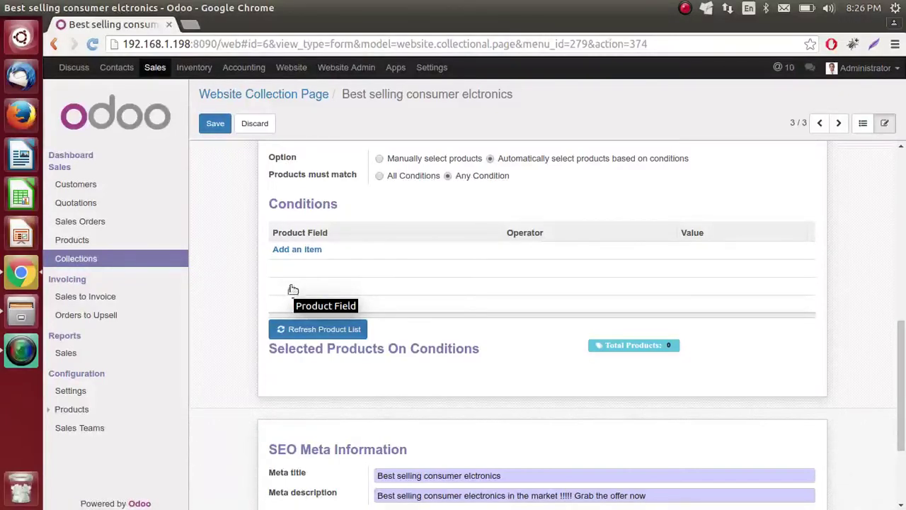
click(380, 176)
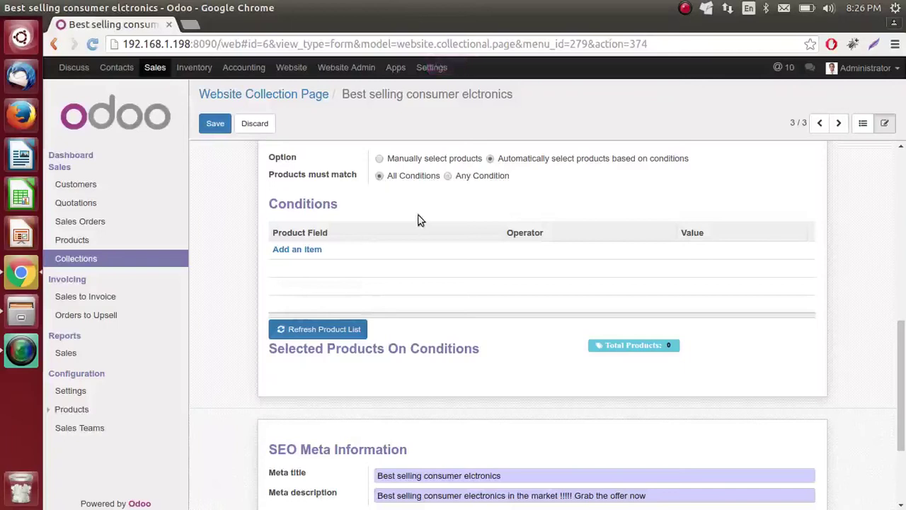
Add a product condition with Internal Category as the field, contains as the operator and Electronics as the value
click(297, 250)
click(339, 250)
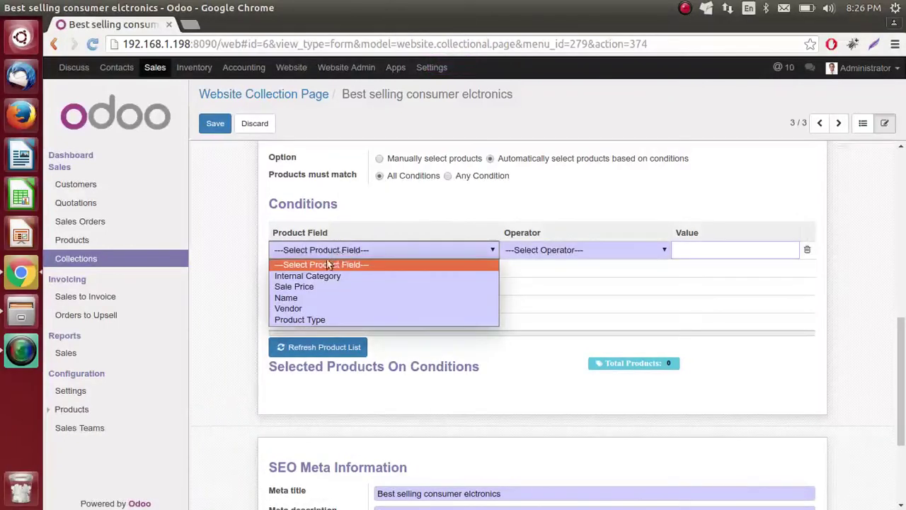
click(300, 276)
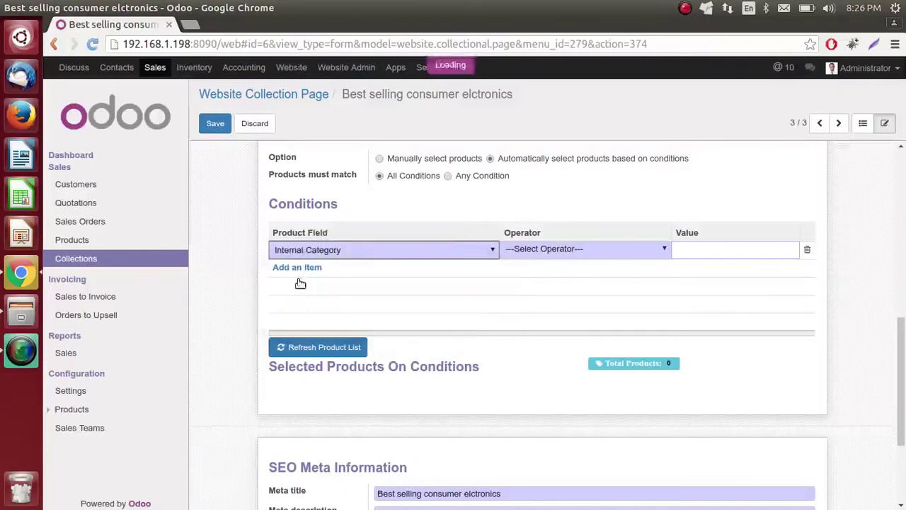
click(545, 250)
key(Escape)
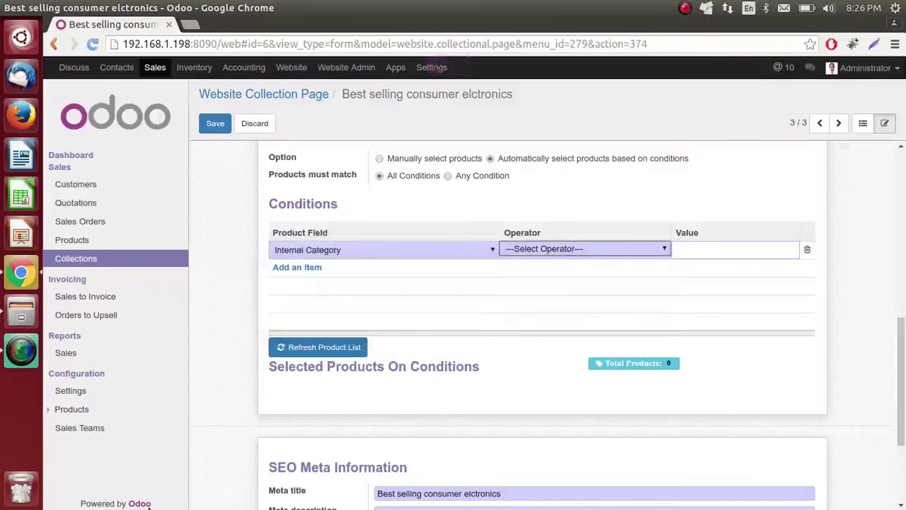
click(547, 254)
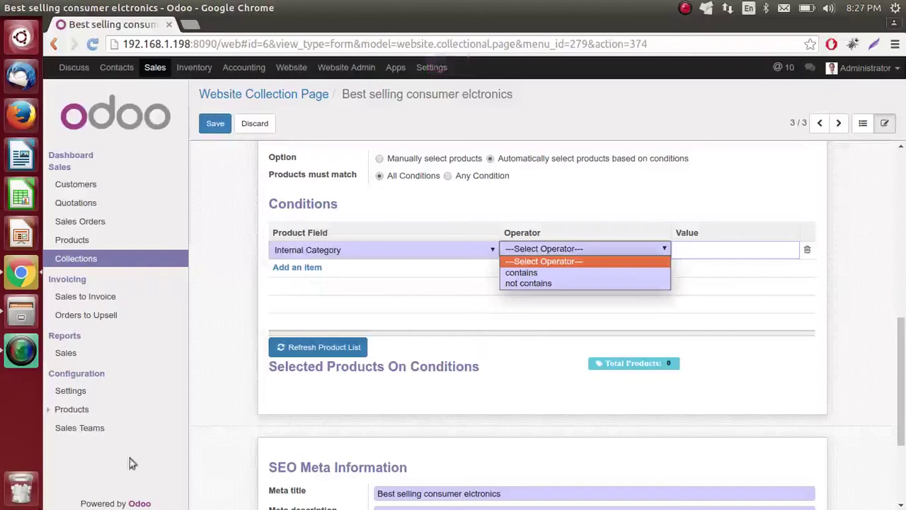
click(522, 272)
click(685, 250)
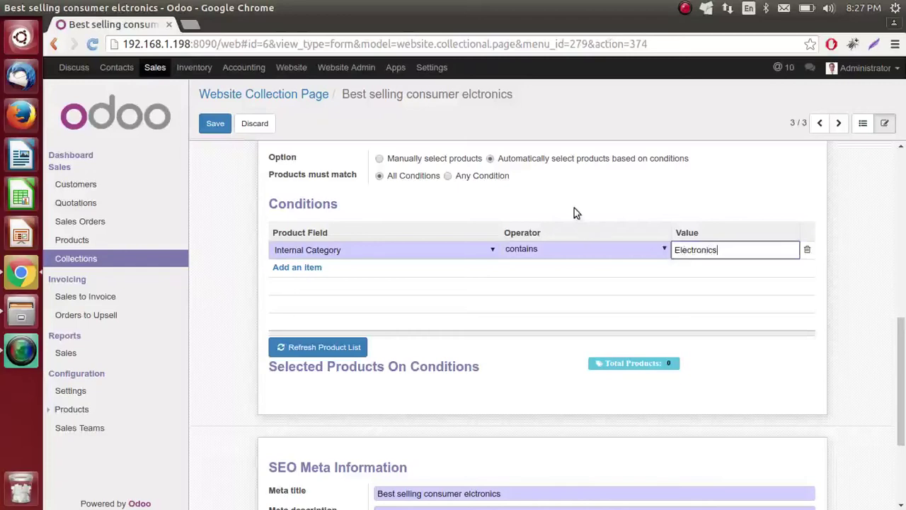
key(Return)
Review the collection's title, banner and description, and examine the products selected by the Electronics condition
scroll(573, 207, up, 10)
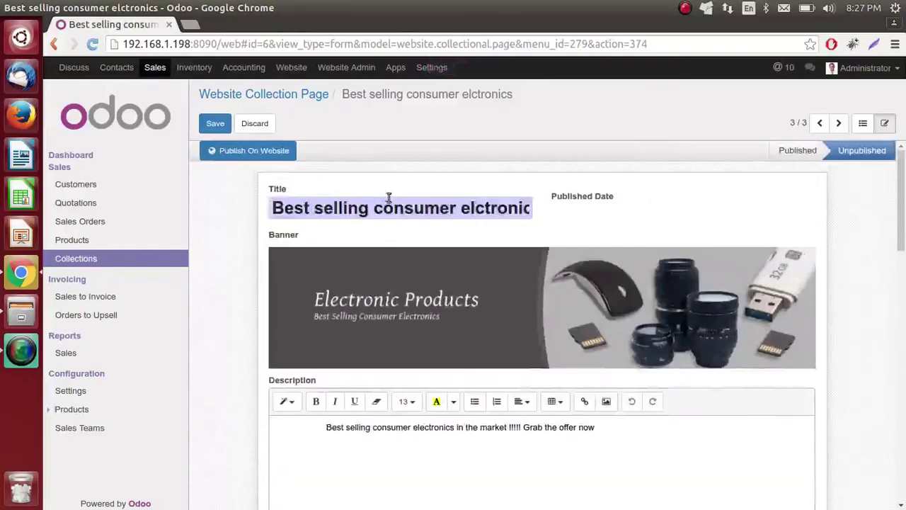
mouse_move(485, 257)
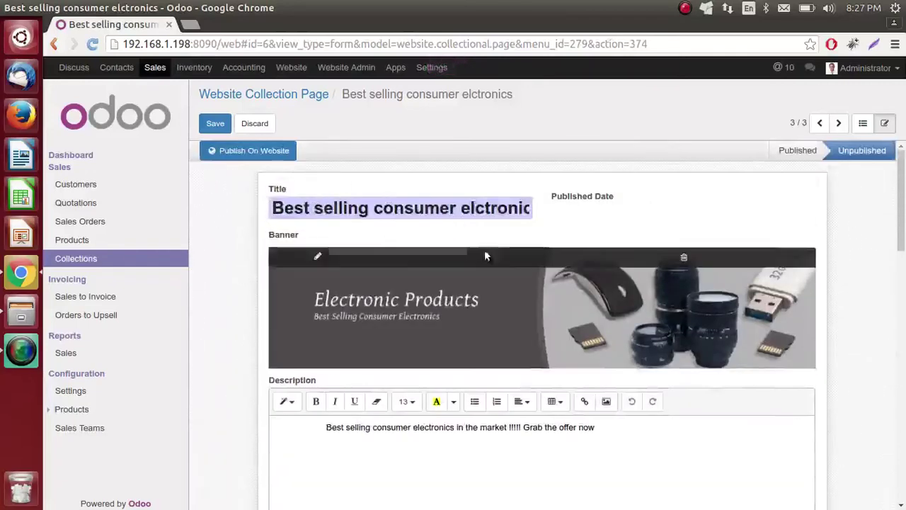
scroll(386, 318, down, 1)
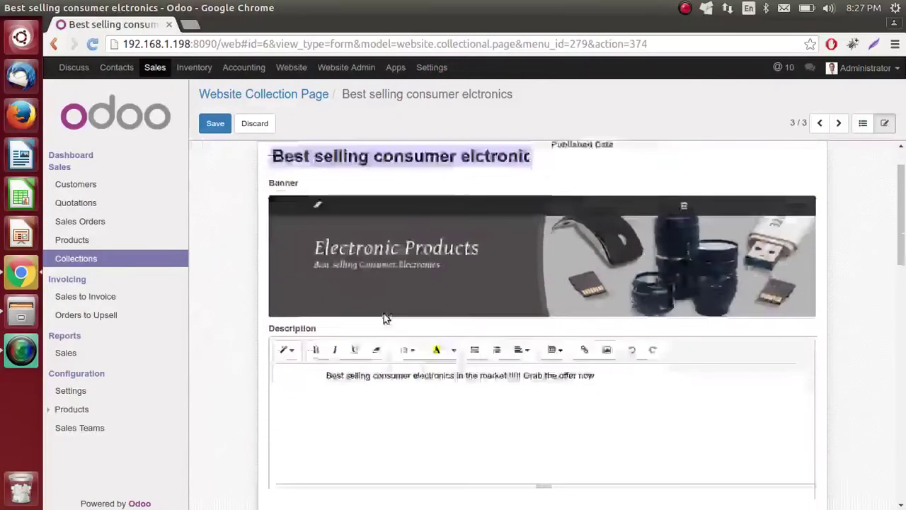
scroll(384, 315, down, 8)
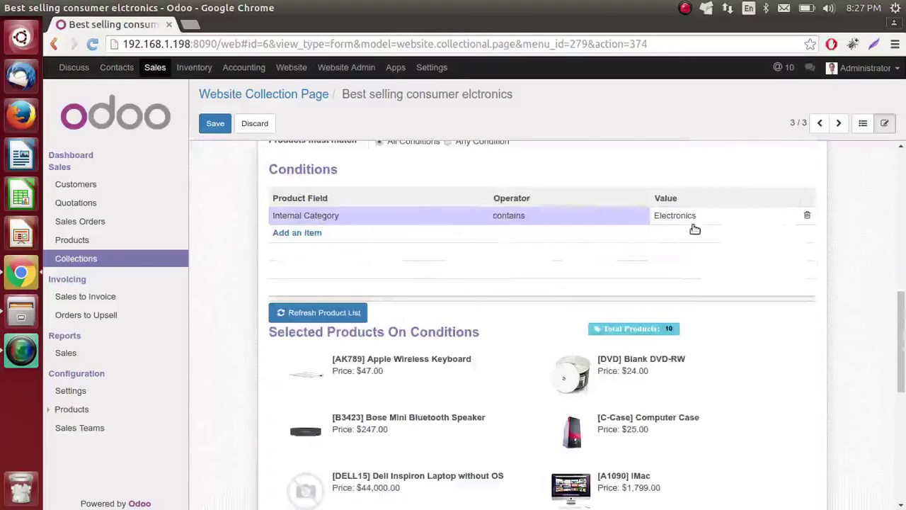
scroll(364, 274, down, 3)
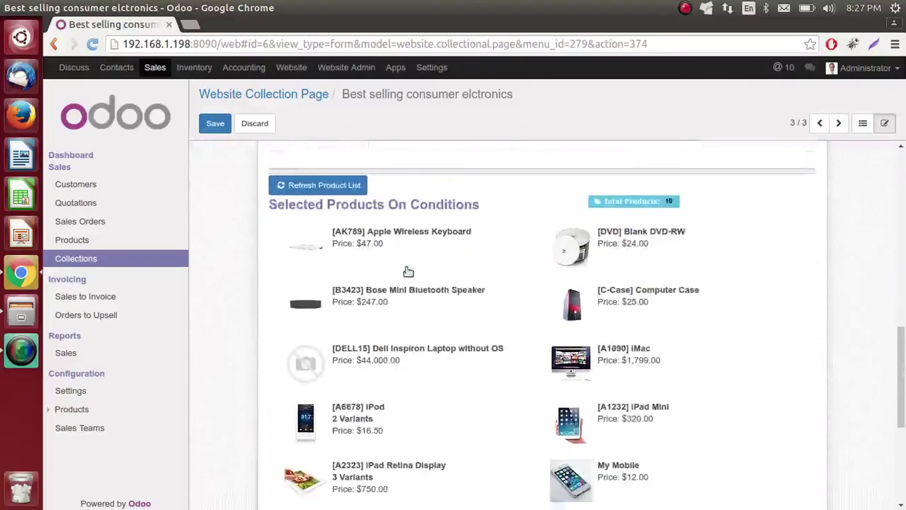
scroll(422, 334, down, 5)
scroll(423, 333, up, 6)
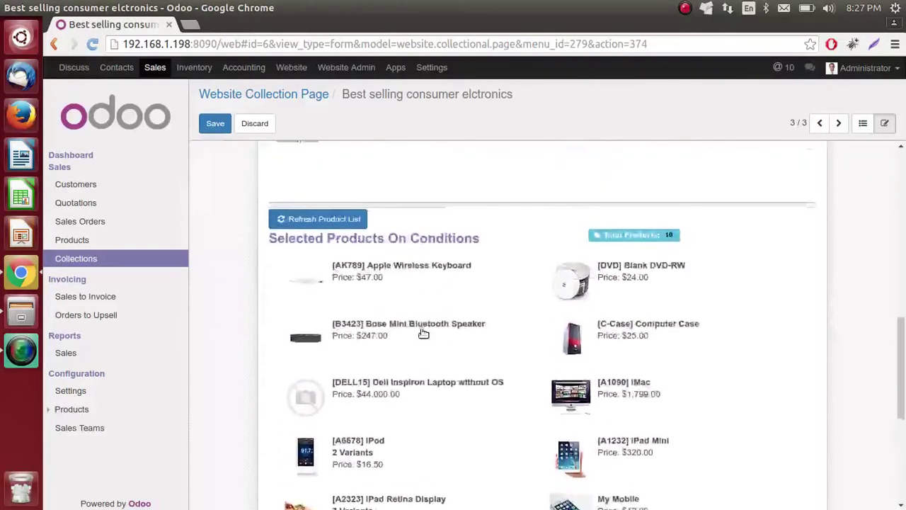
scroll(423, 333, up, 1)
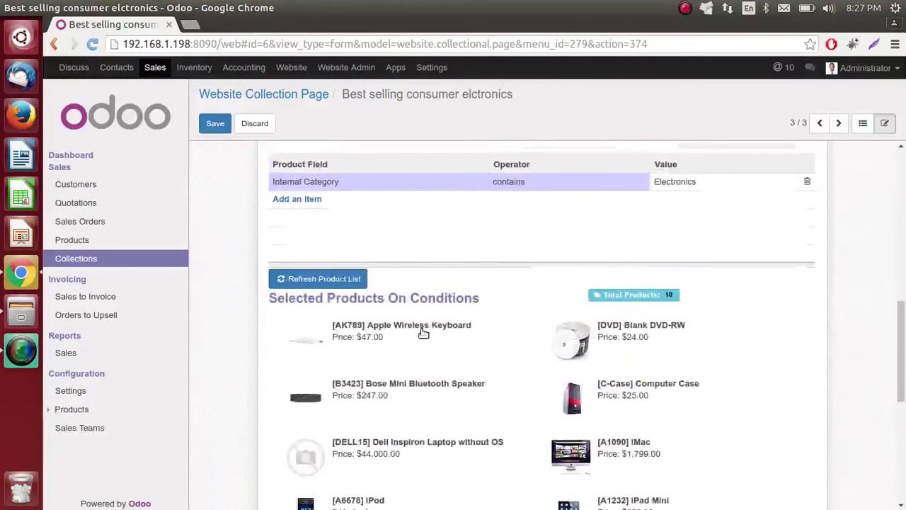
Delete the existing condition and create it again as Internal Category contains Electronics, discarding the extra blank row
click(809, 182)
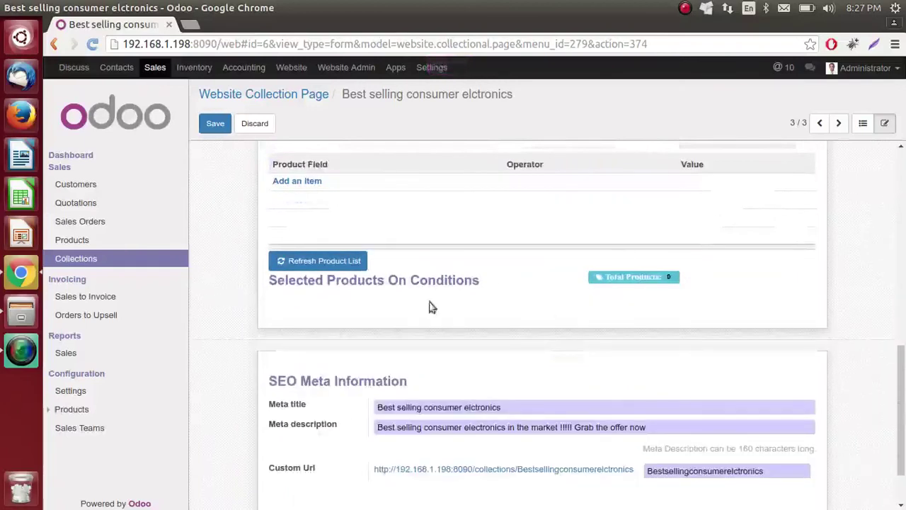
click(295, 181)
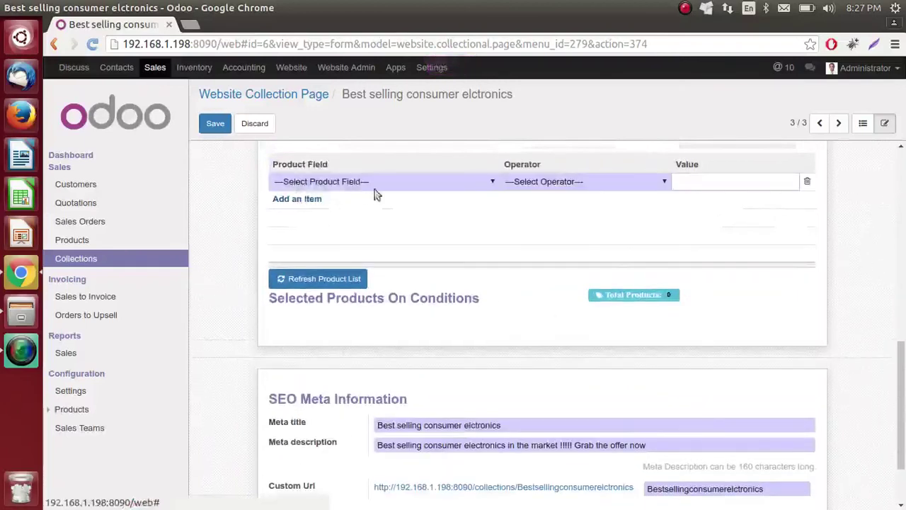
click(387, 183)
click(307, 205)
click(545, 185)
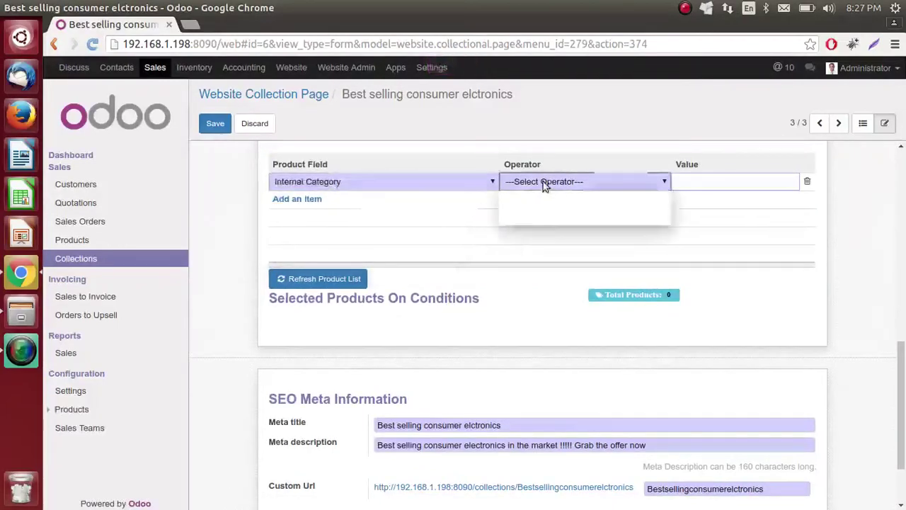
click(542, 203)
click(700, 184)
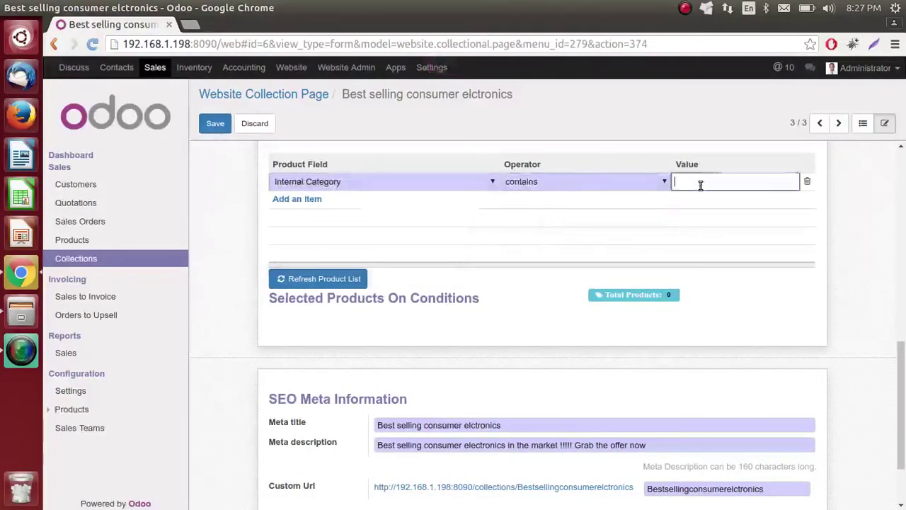
text(Electronics)
key(Return)
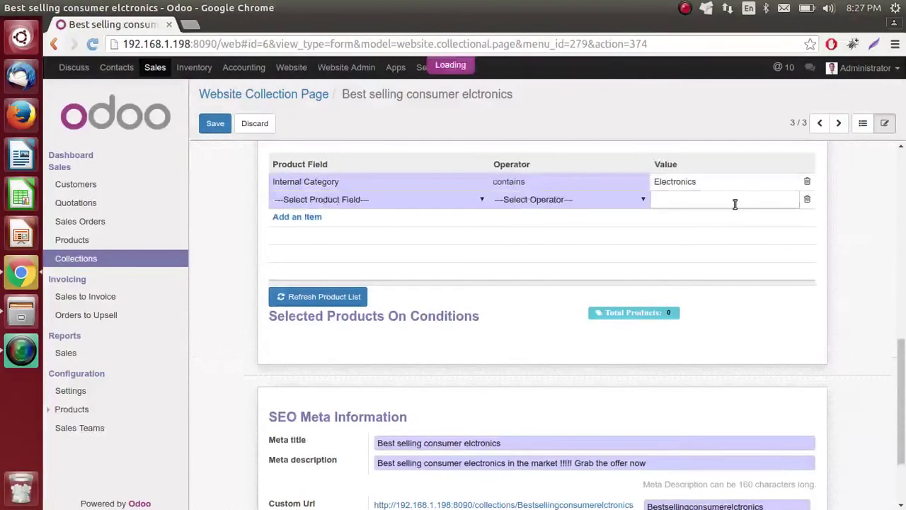
click(234, 248)
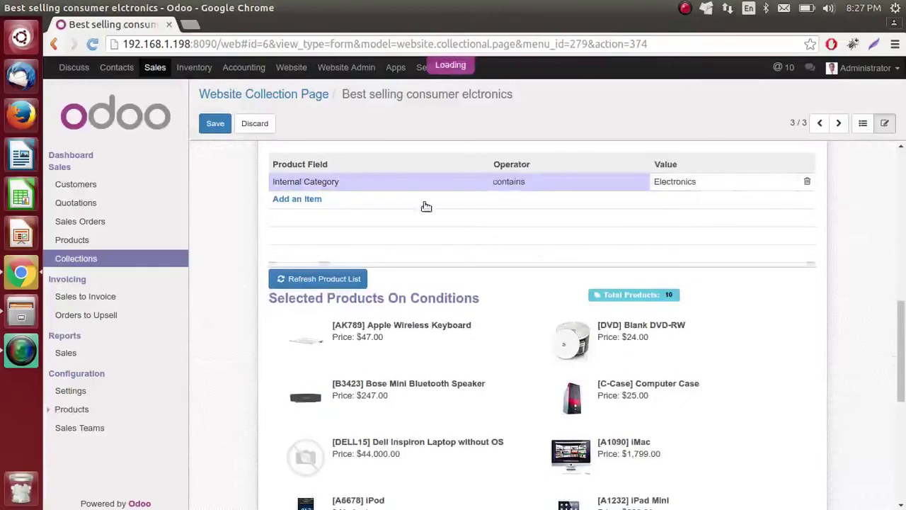
Review the collection's title, banner, description and selected products, and save the record
scroll(439, 309, up, 10)
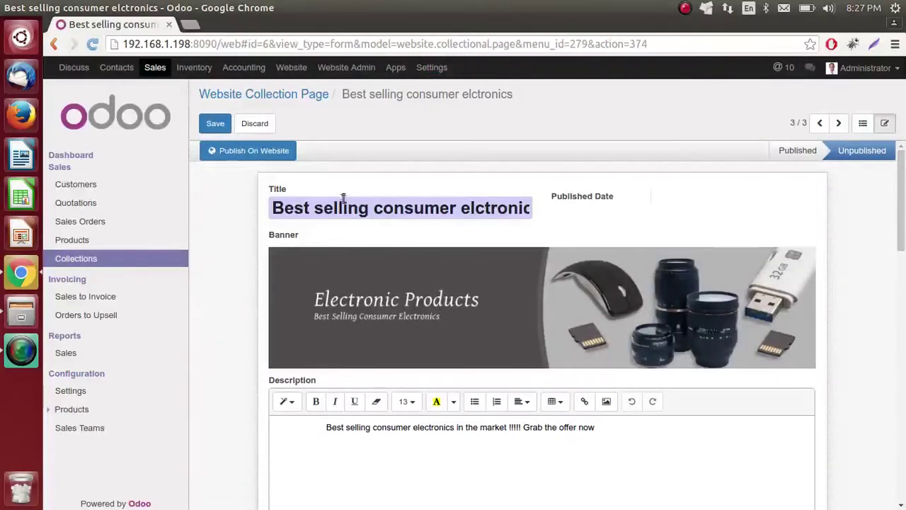
mouse_move(399, 286)
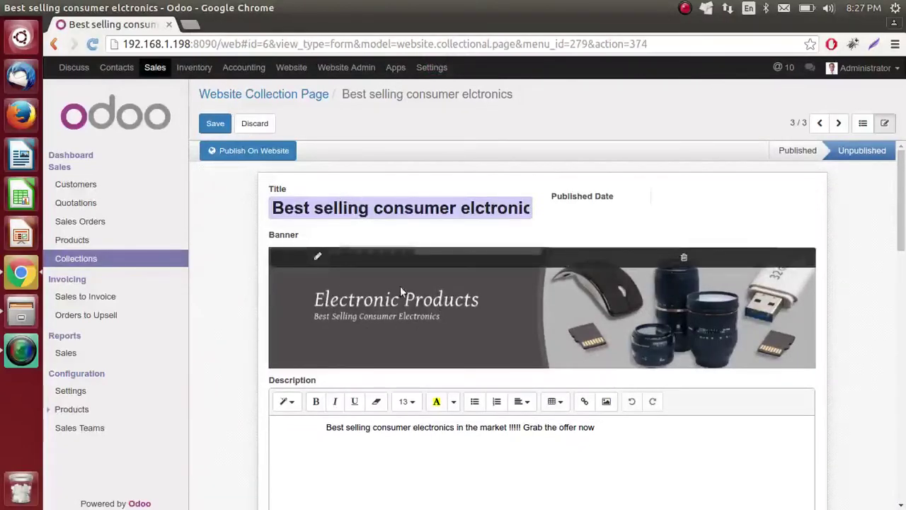
scroll(456, 301, down, 15)
scroll(455, 306, up, 10)
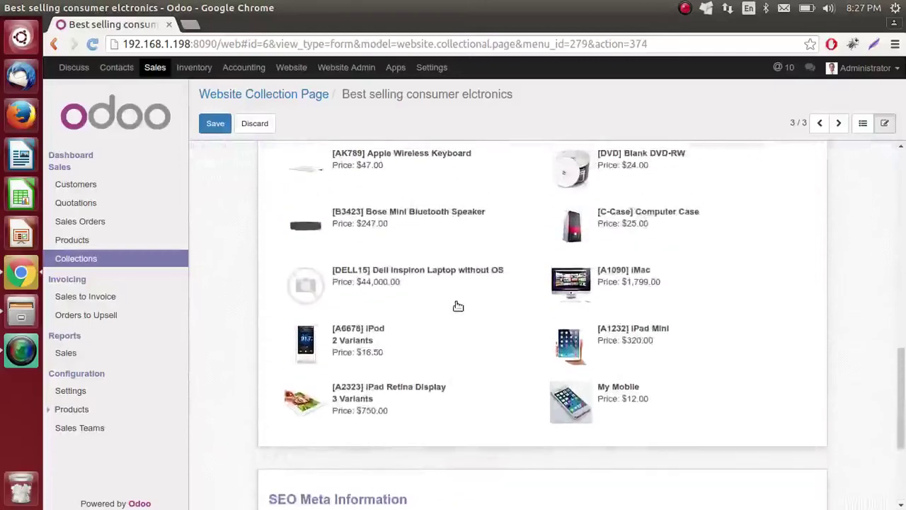
click(215, 123)
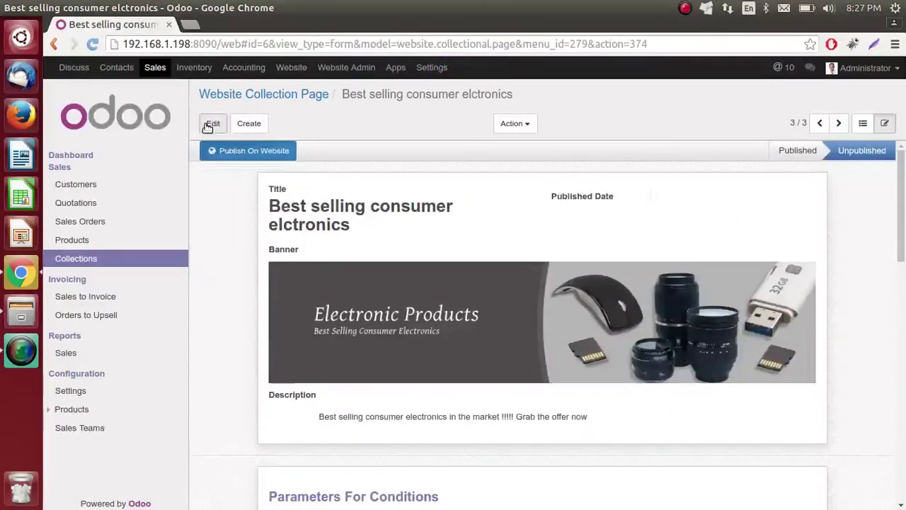
Open the collection's website page through the custom URL in the SEO Meta Information section
scroll(564, 196, down, 12)
scroll(567, 197, down, 2)
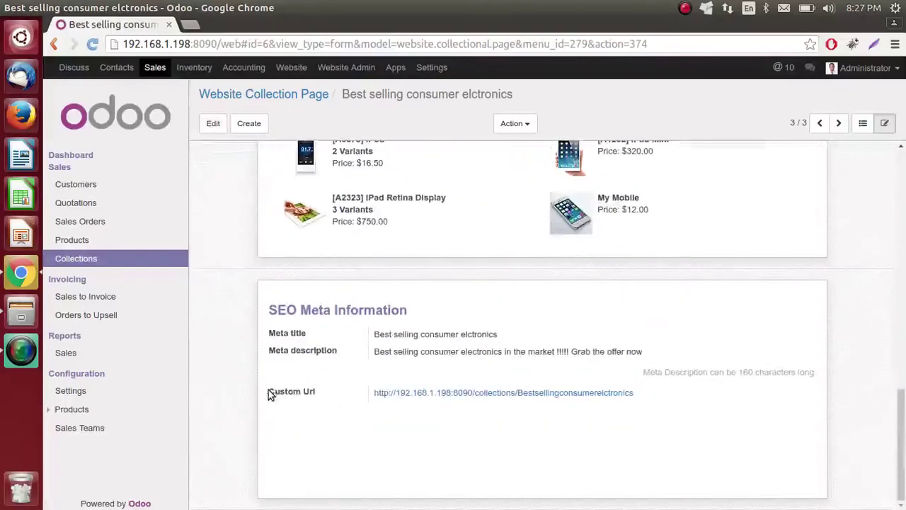
drag(268, 393, 318, 391)
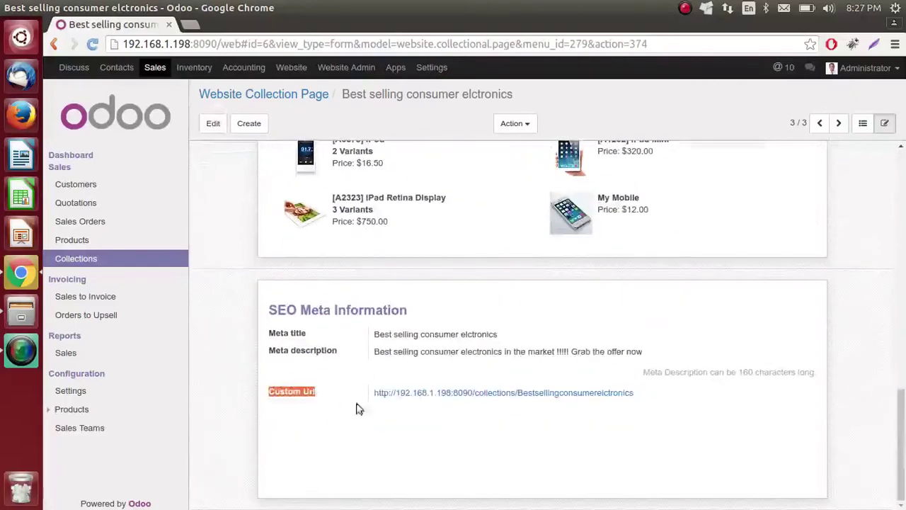
click(459, 414)
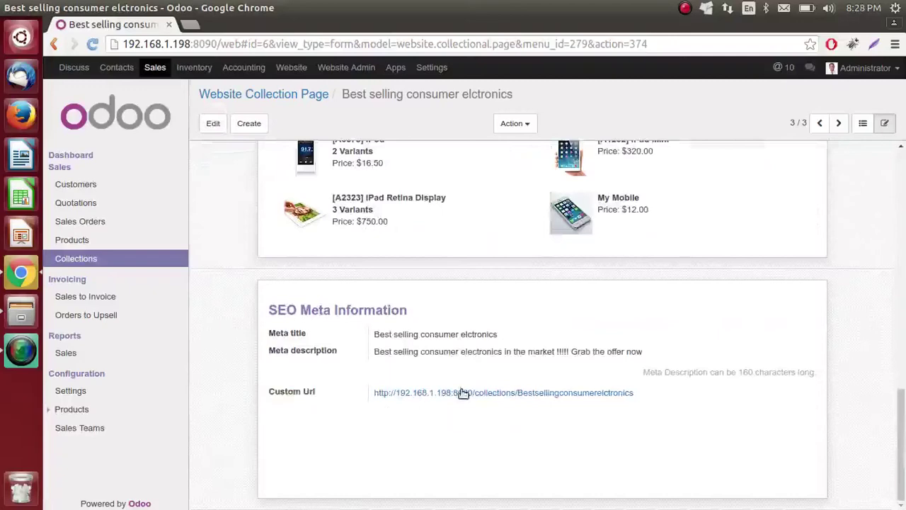
click(461, 394)
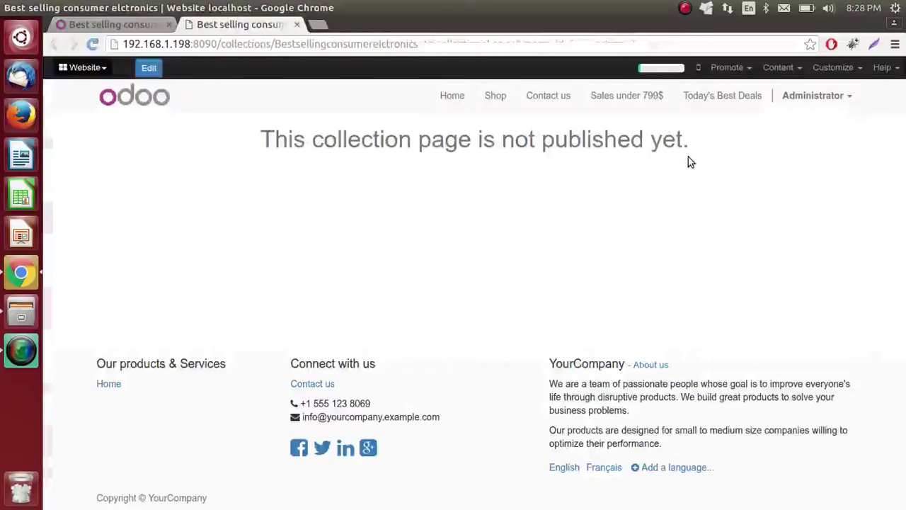
Go back to the collection record, publish it on the website and check its published date and status
click(113, 24)
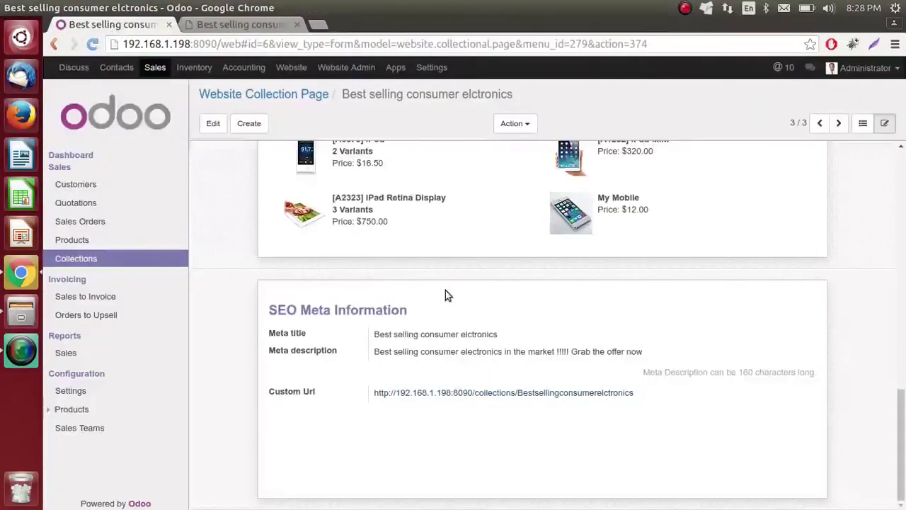
scroll(445, 290, up, 5)
scroll(445, 290, up, 5)
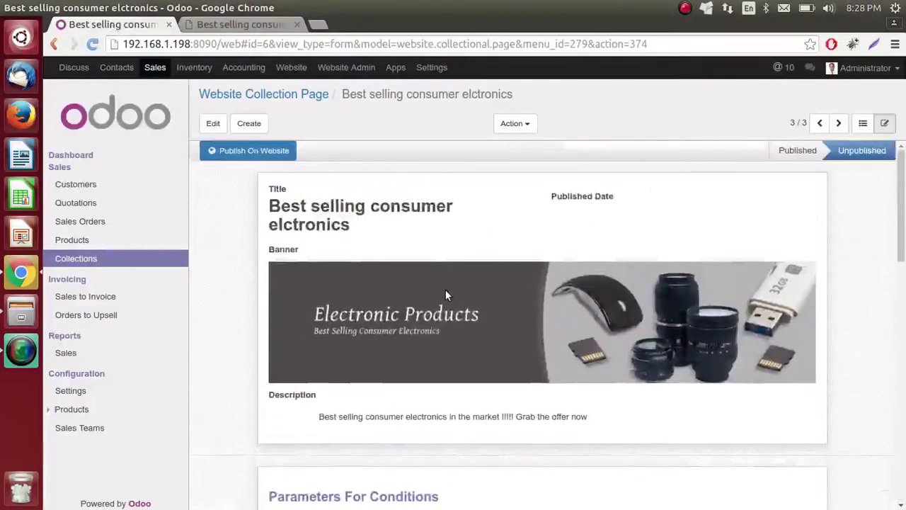
click(244, 152)
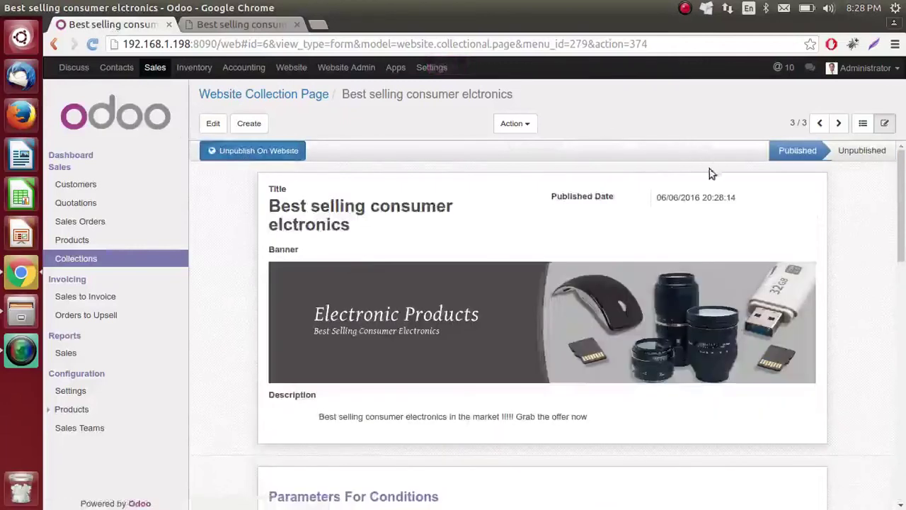
drag(657, 198, 738, 205)
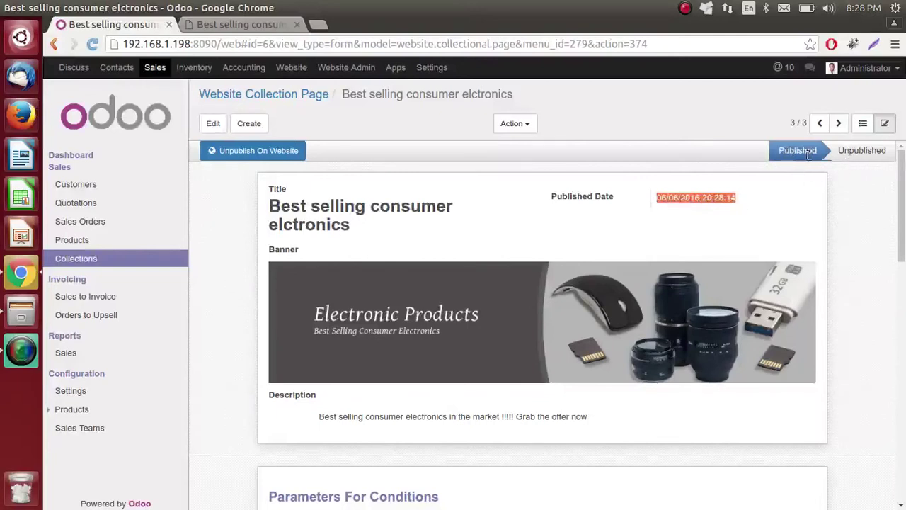
click(839, 204)
Reload the collection's website page and look through its banner, description and products
click(220, 26)
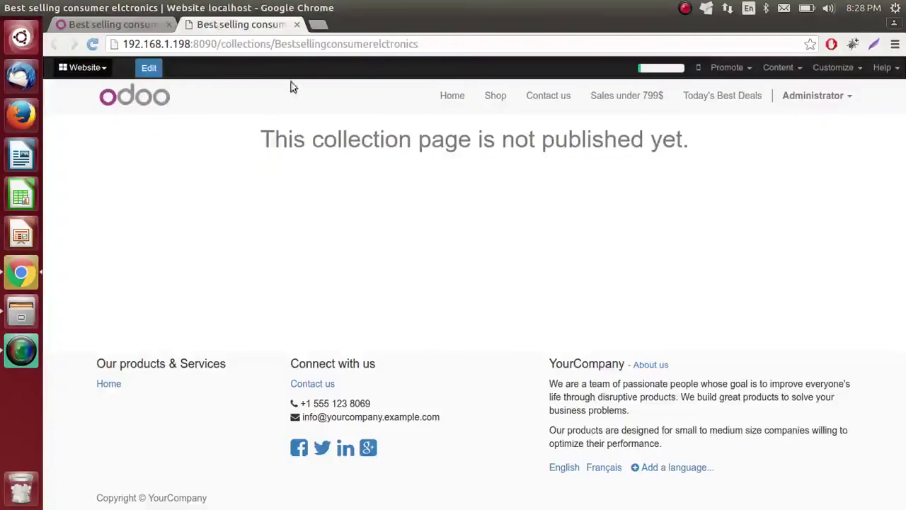
click(95, 45)
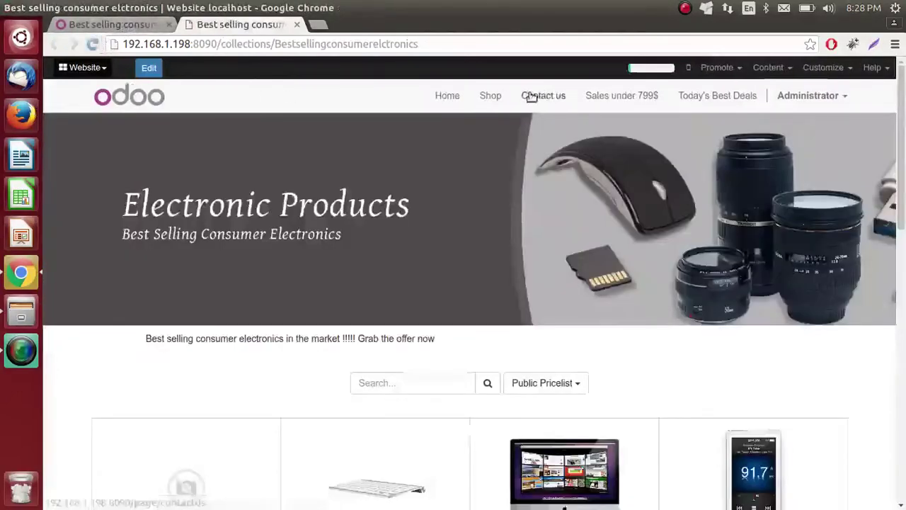
scroll(335, 182, down, 4)
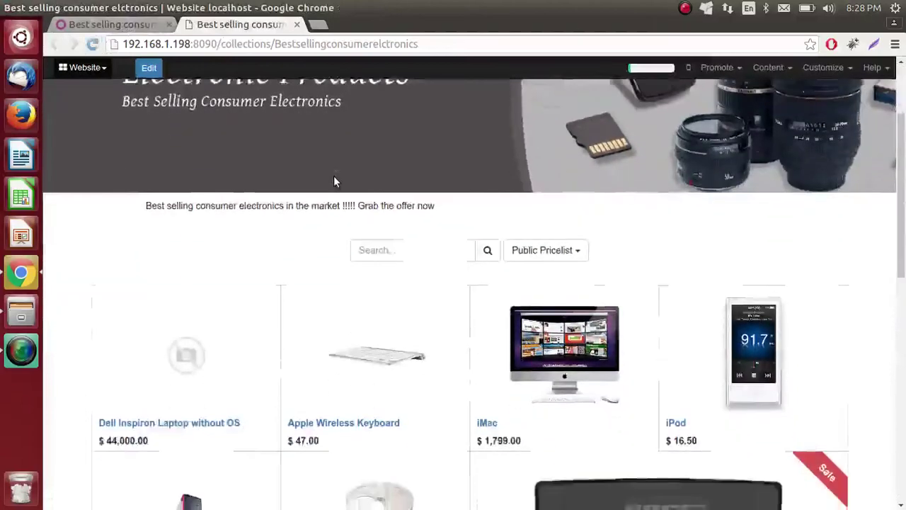
scroll(334, 182, down, 9)
scroll(335, 181, up, 6)
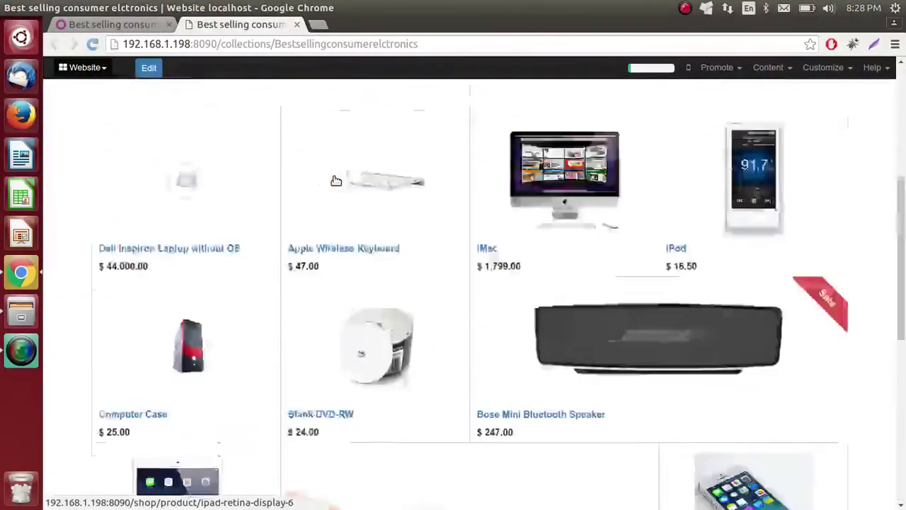
scroll(335, 181, up, 5)
Close the website page, reopen it from the record's custom URL and examine the published collection
click(297, 24)
scroll(426, 376, down, 2)
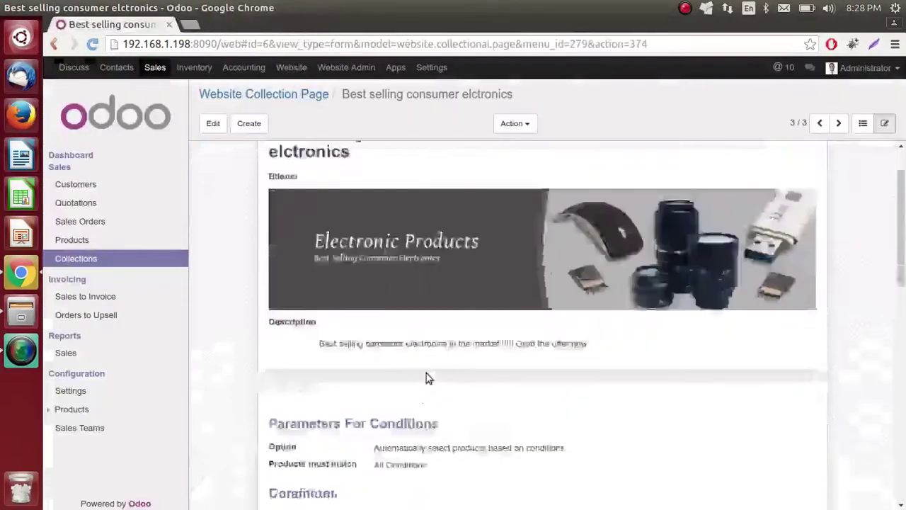
scroll(426, 375, down, 5)
click(459, 392)
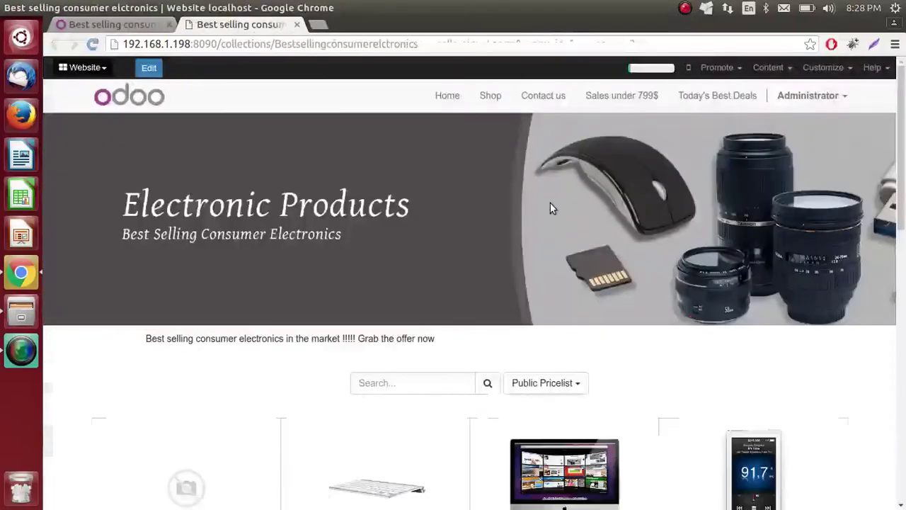
scroll(282, 206, down, 3)
scroll(281, 205, up, 3)
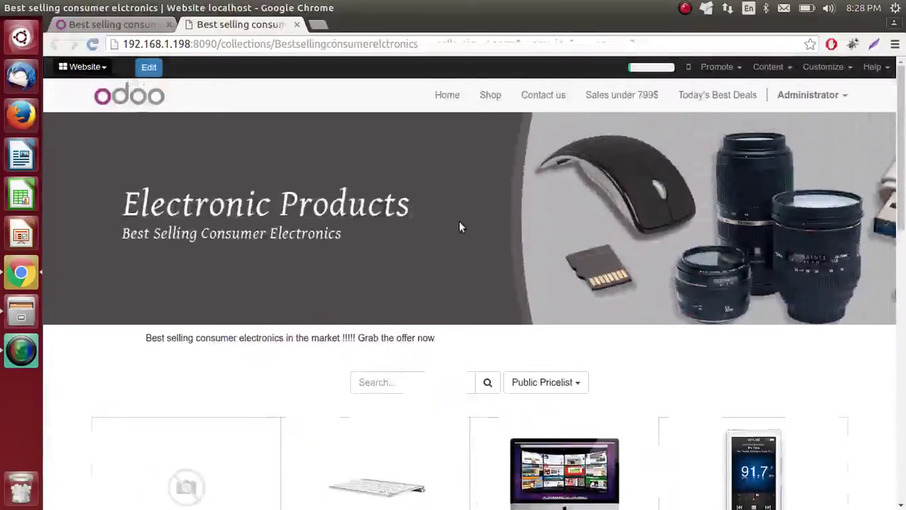
scroll(460, 226, down, 5)
scroll(326, 218, down, 2)
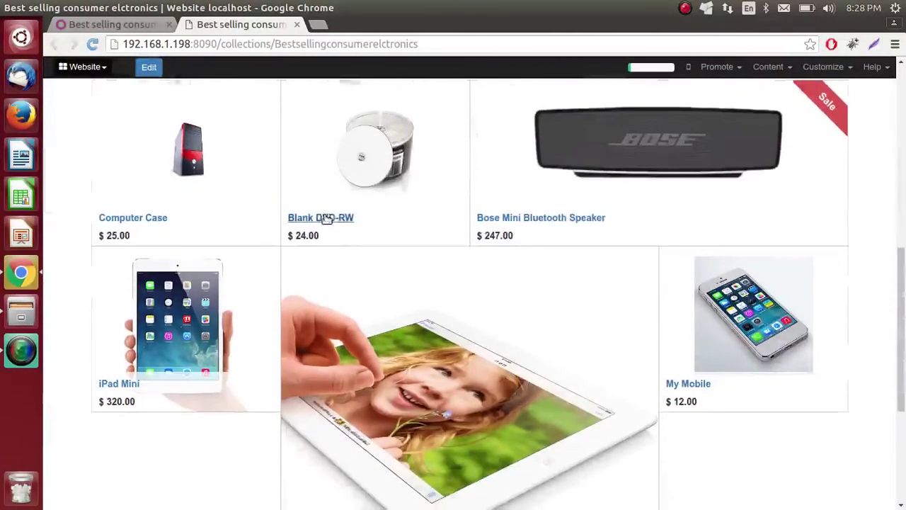
Compare the products selected in the collection record with those displayed on the published website page
click(109, 24)
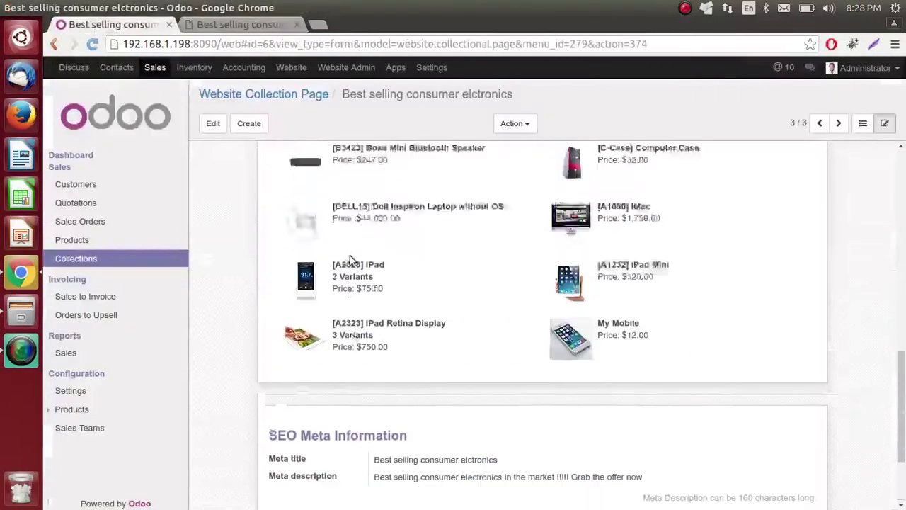
scroll(350, 261, up, 3)
click(247, 29)
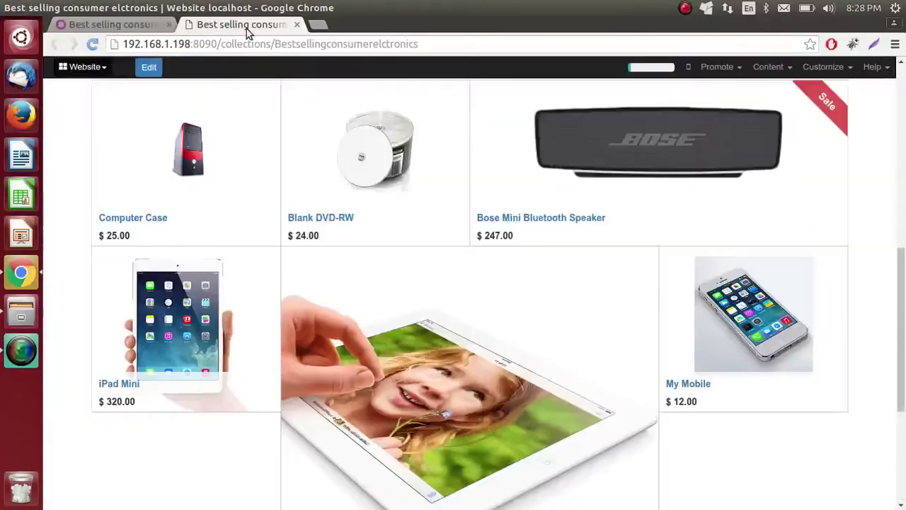
scroll(353, 281, up, 4)
scroll(353, 281, down, 3)
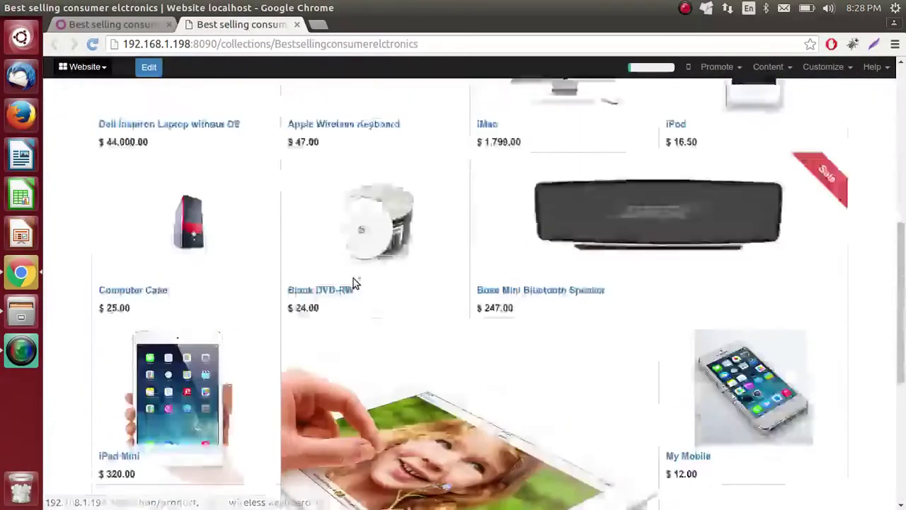
scroll(353, 281, down, 4)
scroll(276, 209, up, 6)
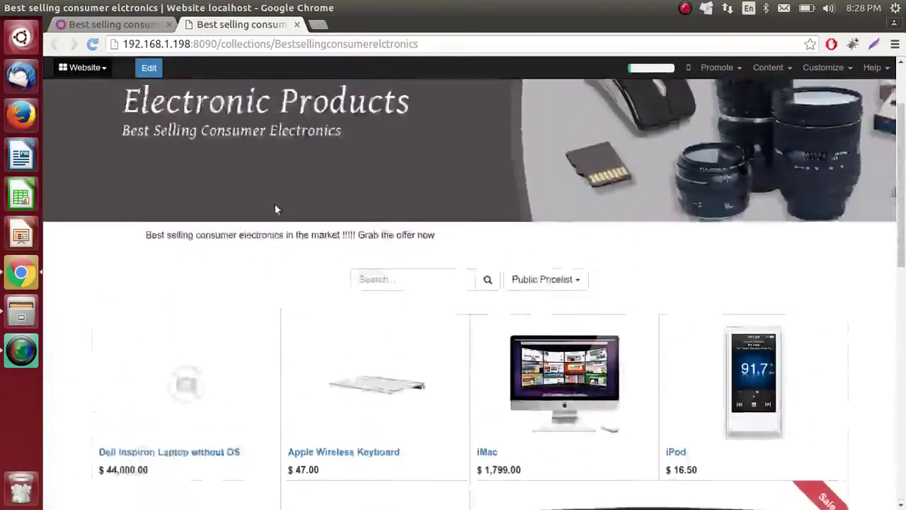
scroll(276, 209, up, 2)
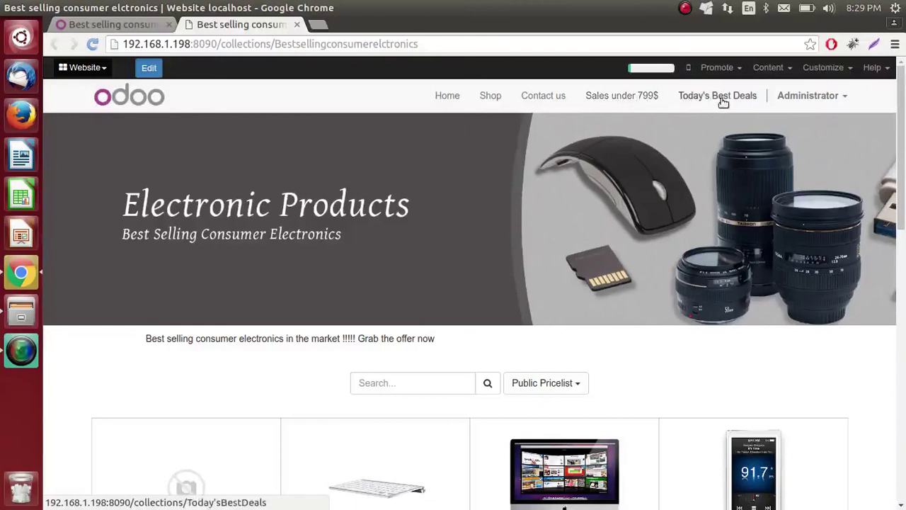
Open the website menu editor and start a new menu entry labelled Best Selling Electronics
click(778, 72)
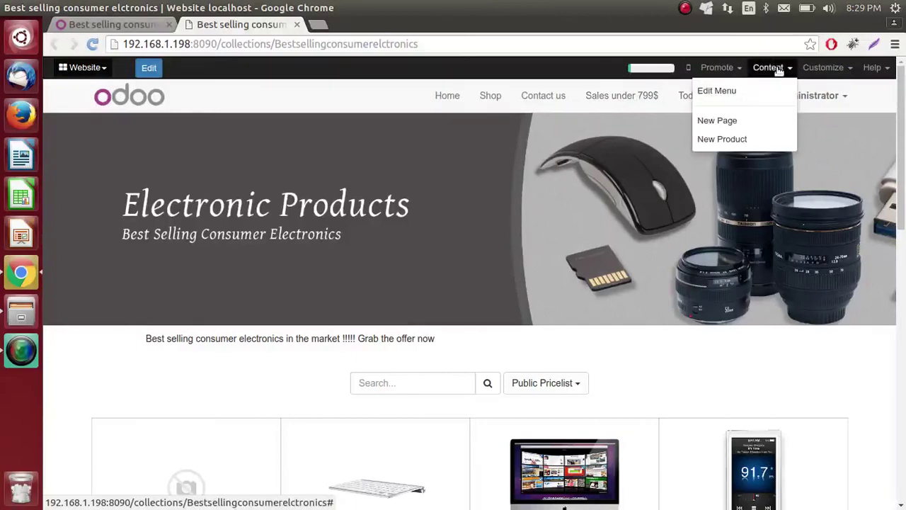
click(720, 90)
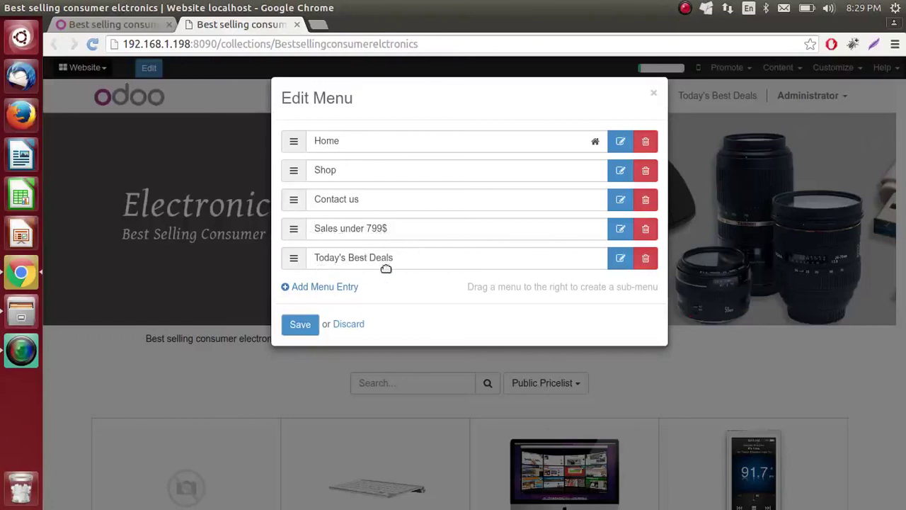
click(313, 286)
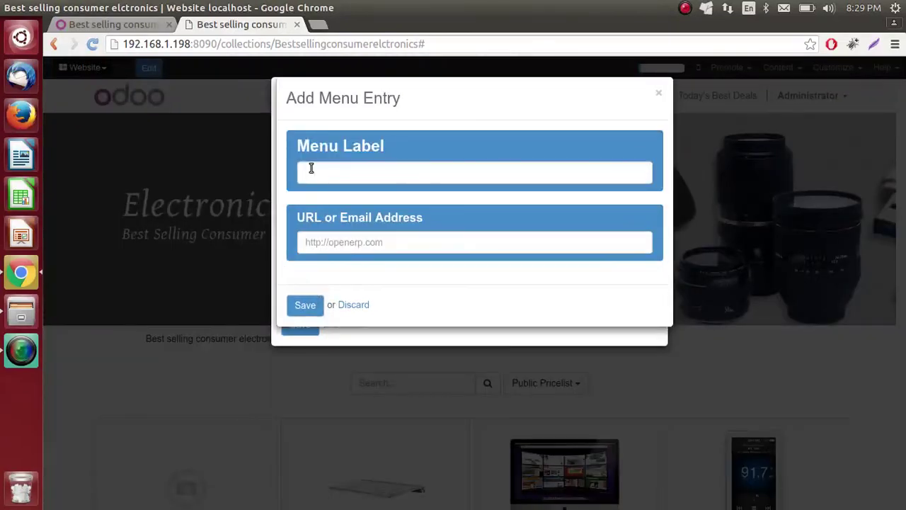
text(Best Selling Electronics)
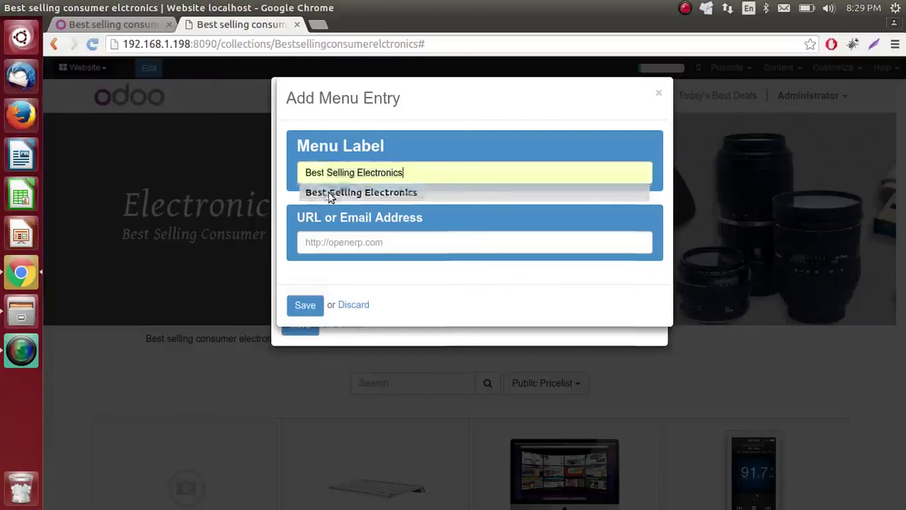
click(372, 194)
click(360, 172)
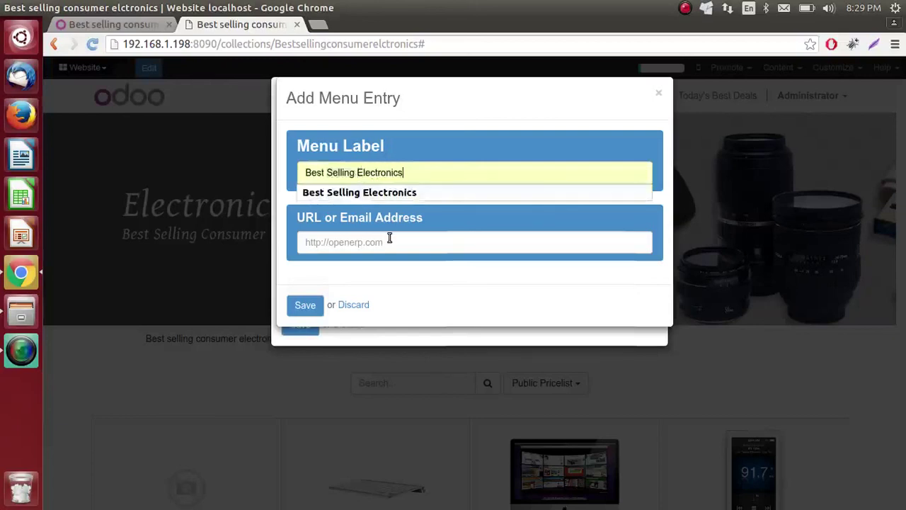
Extend the new entry's menu label to Best Selling Electronics Consumer Electronics
text(Cosnumer)
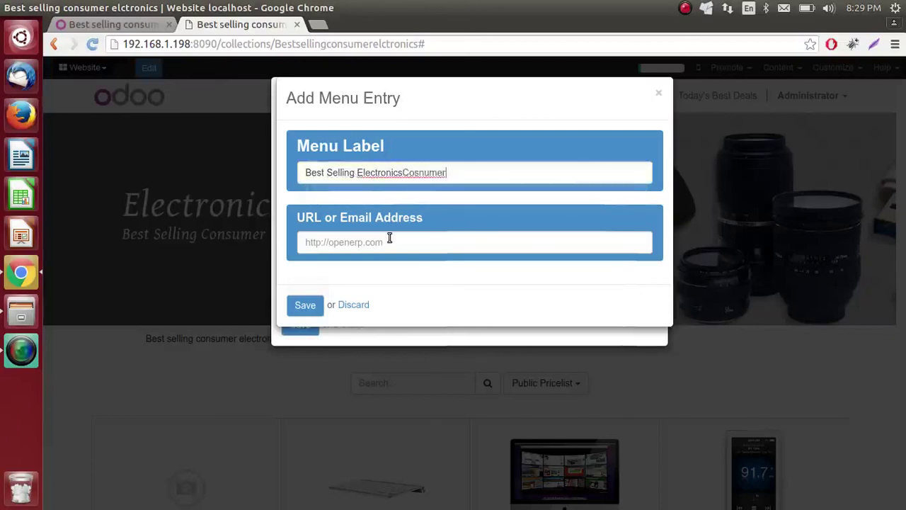
key(BackSpace)
key(BackSpace)
key(BackSpace)
key(BackSpace)
key(BackSpace)
key(BackSpace)
key(BackSpace)
key(BackSpace)
text(Co)
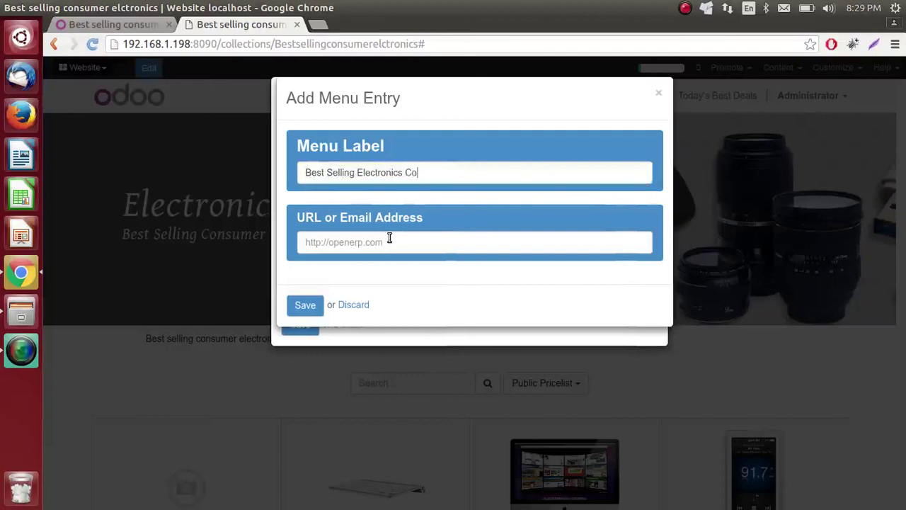
text(nsumer Electronics)
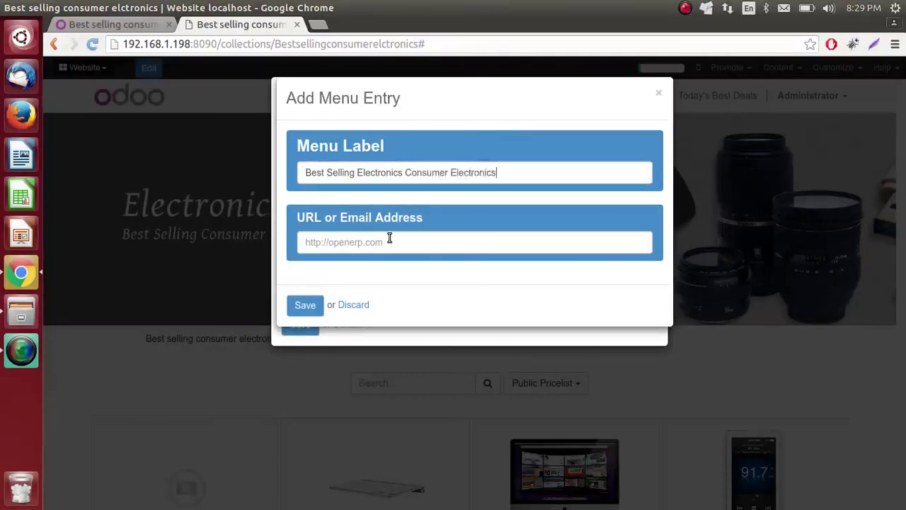
Copy the collection record's custom URL into the new menu entry's URL field, and save the entry and the website menu
click(113, 24)
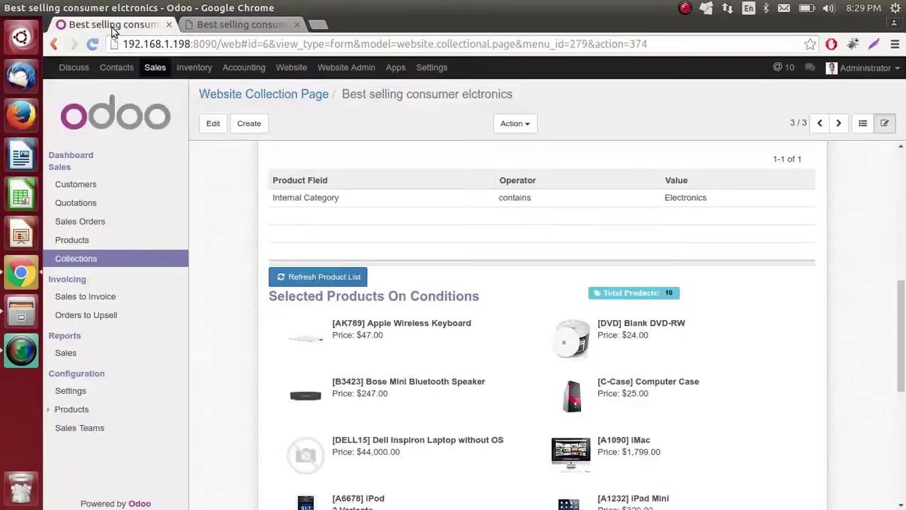
scroll(405, 279, down, 10)
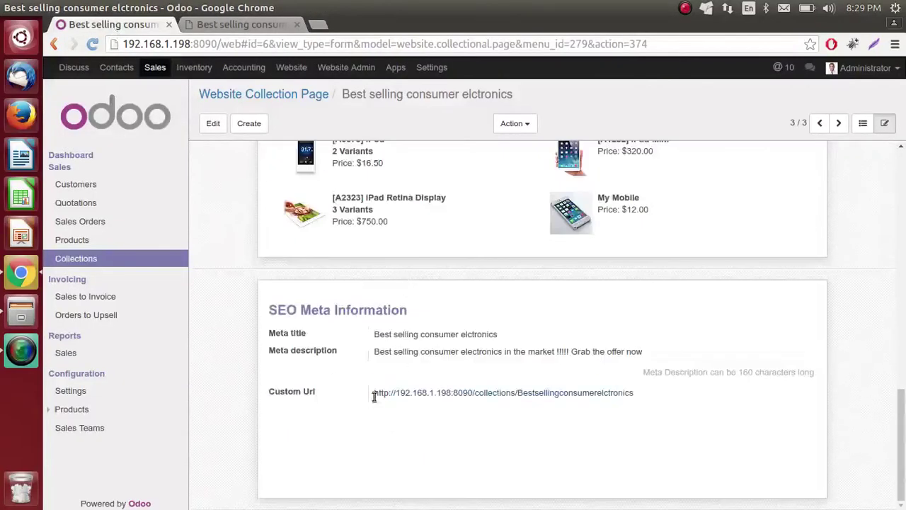
triple_click(374, 396)
key(ctrl+c)
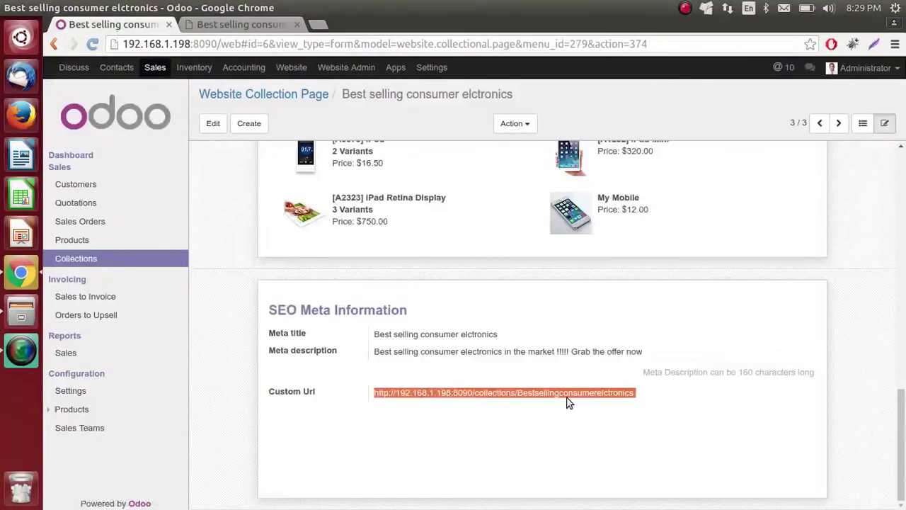
click(206, 25)
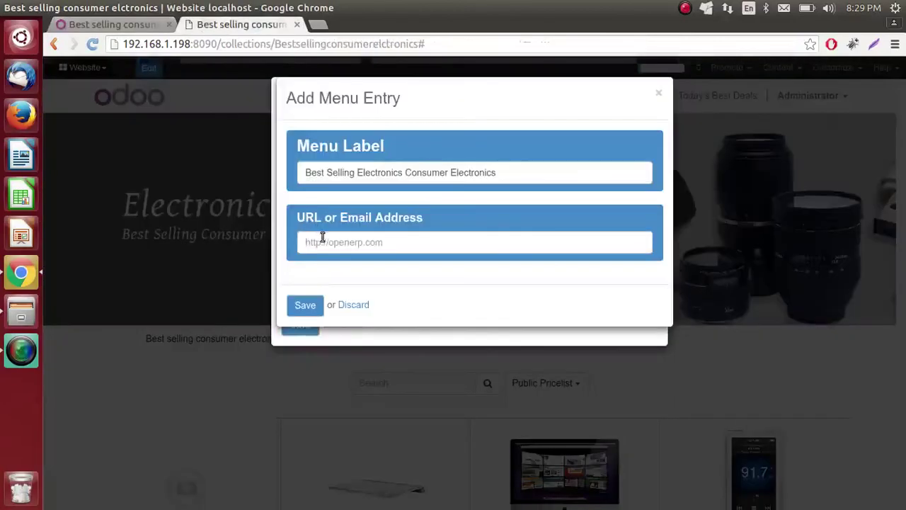
click(322, 242)
key(ctrl+v)
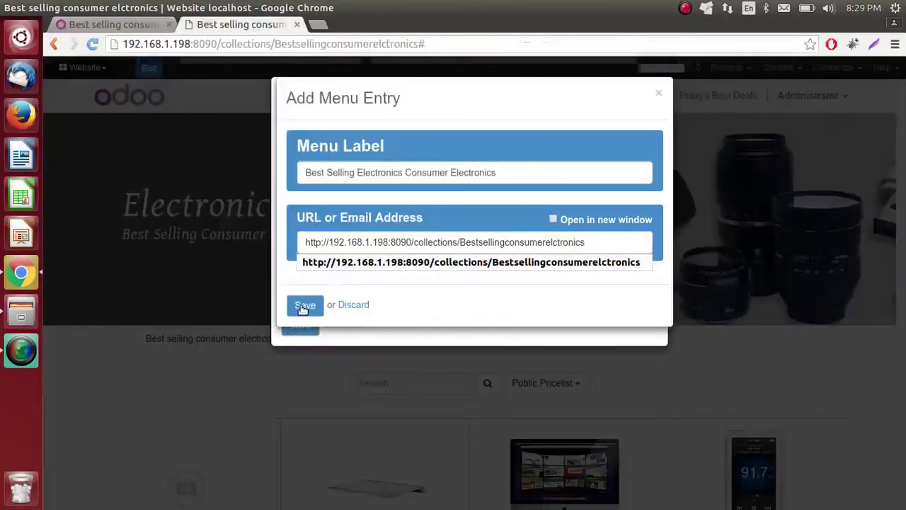
click(467, 305)
click(301, 305)
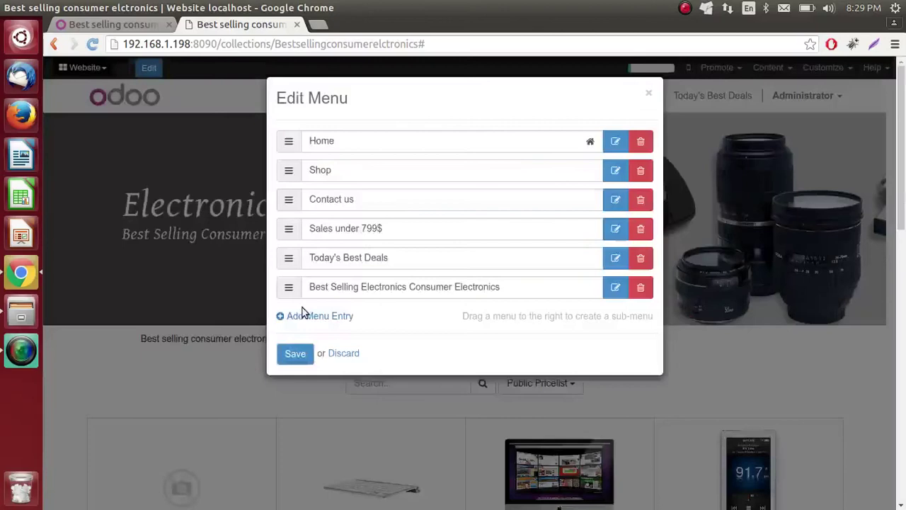
click(293, 351)
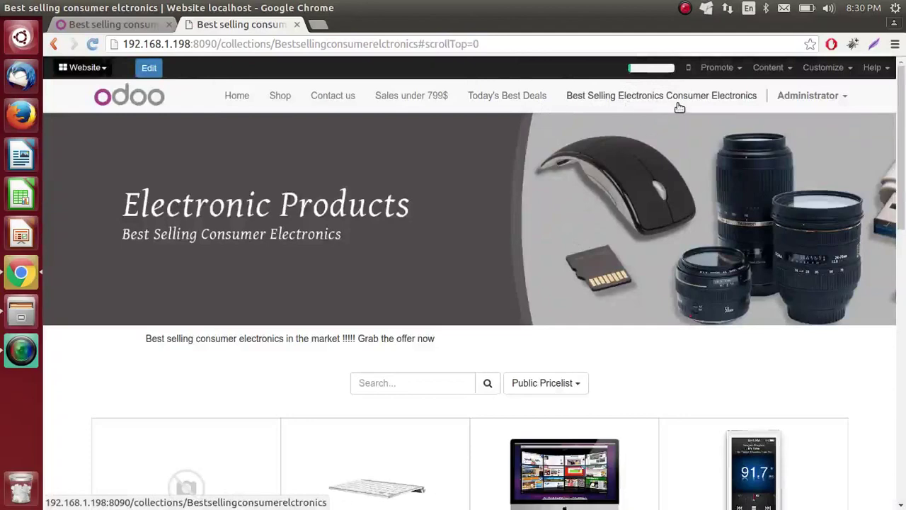
Reopen the website menu editor, shorten the new entry's label to Best Selling Consumer Electronics, and save the menu
click(767, 68)
click(712, 91)
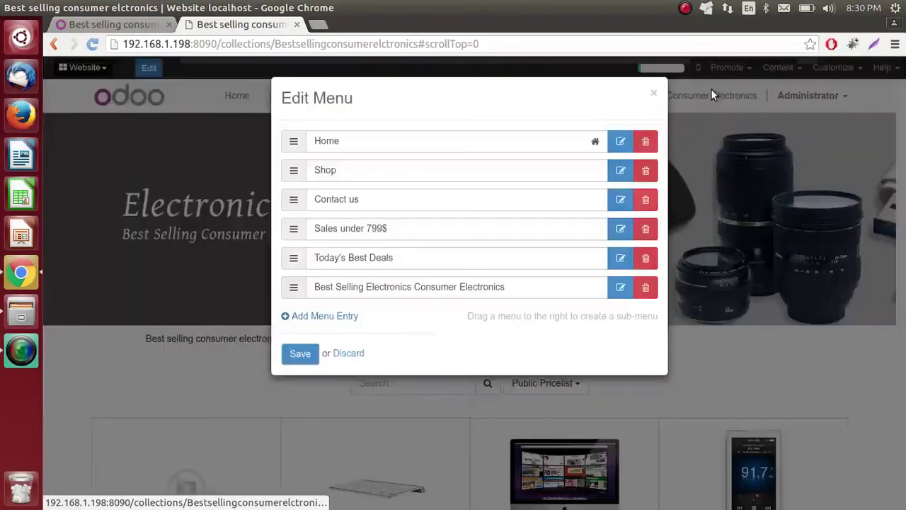
click(617, 290)
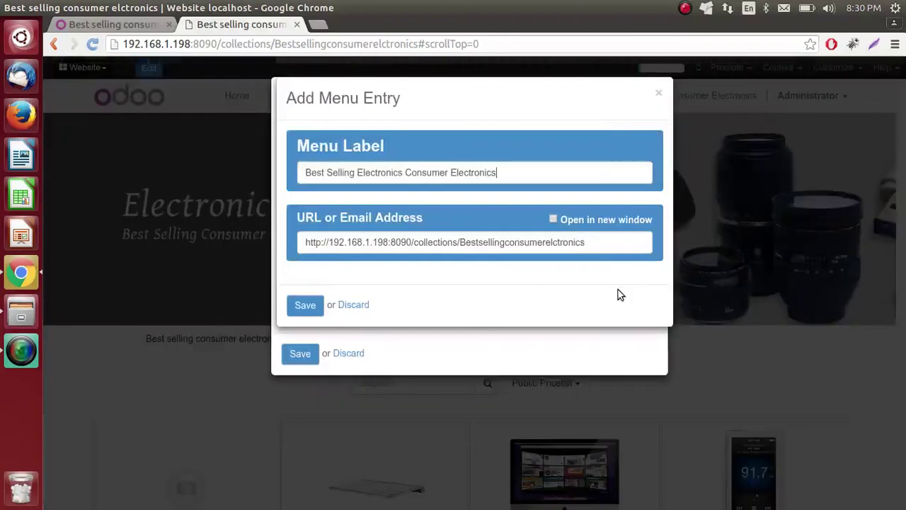
drag(402, 173, 357, 175)
key(BackSpace)
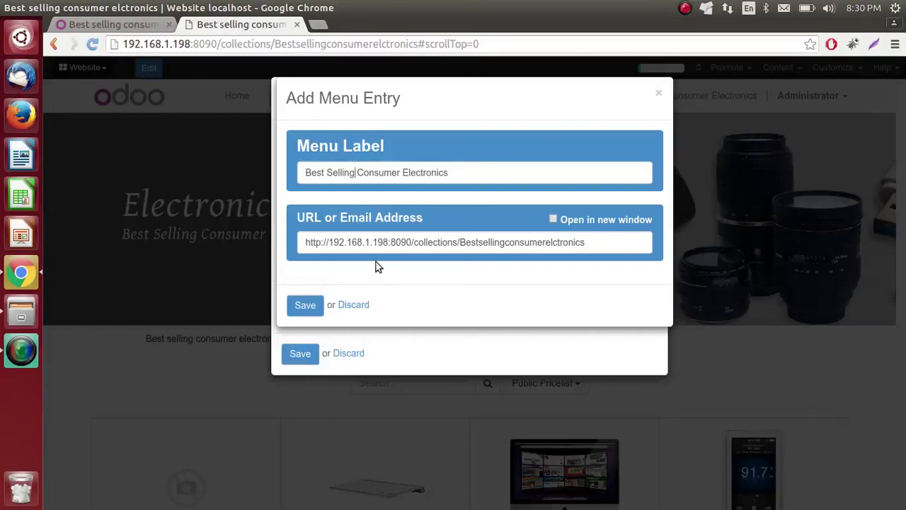
click(299, 308)
click(292, 351)
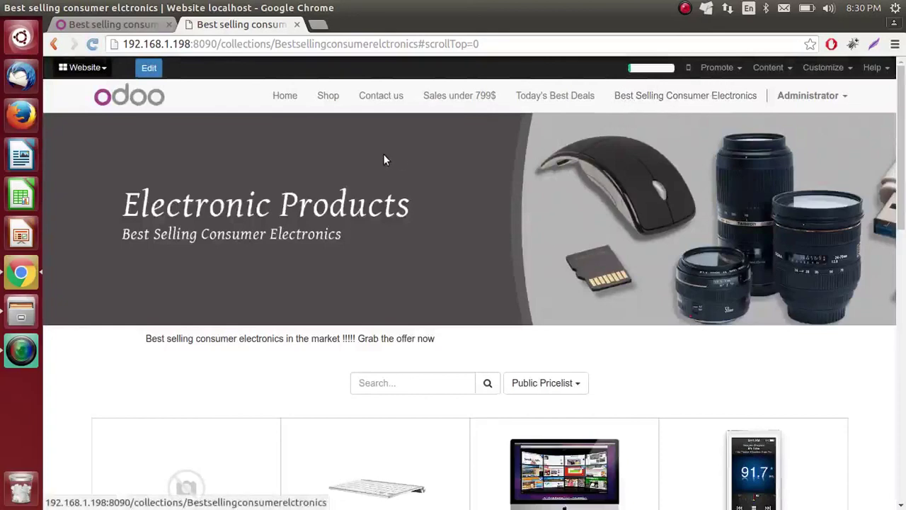
View the Sales under 799$ and Today's Best Deals collection pages through the website's navigation
click(450, 104)
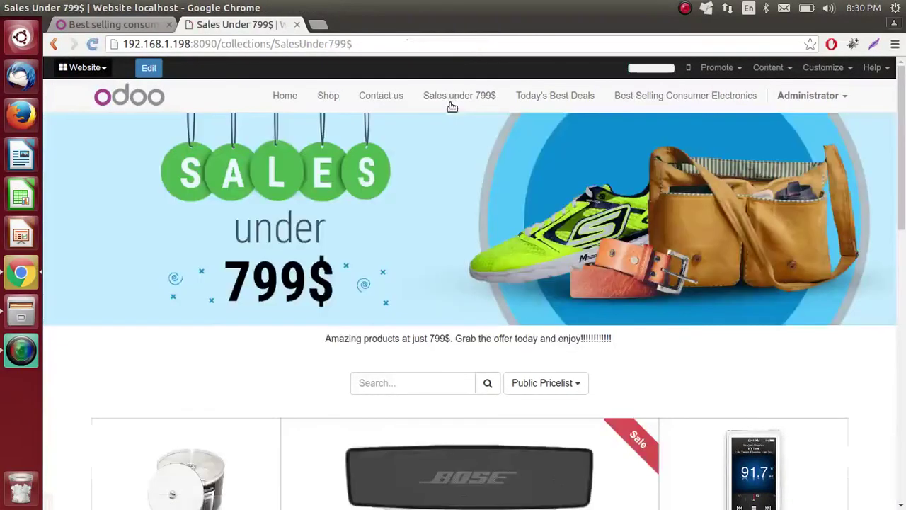
click(534, 100)
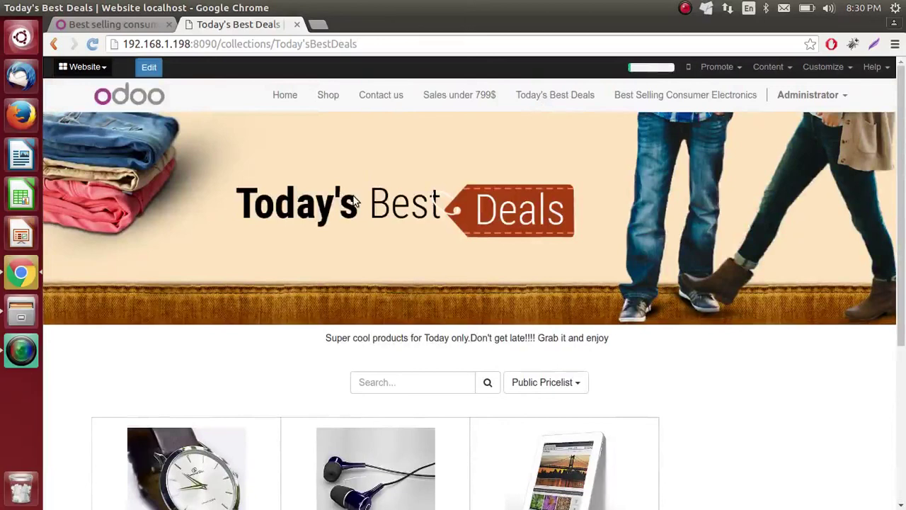
click(22, 351)
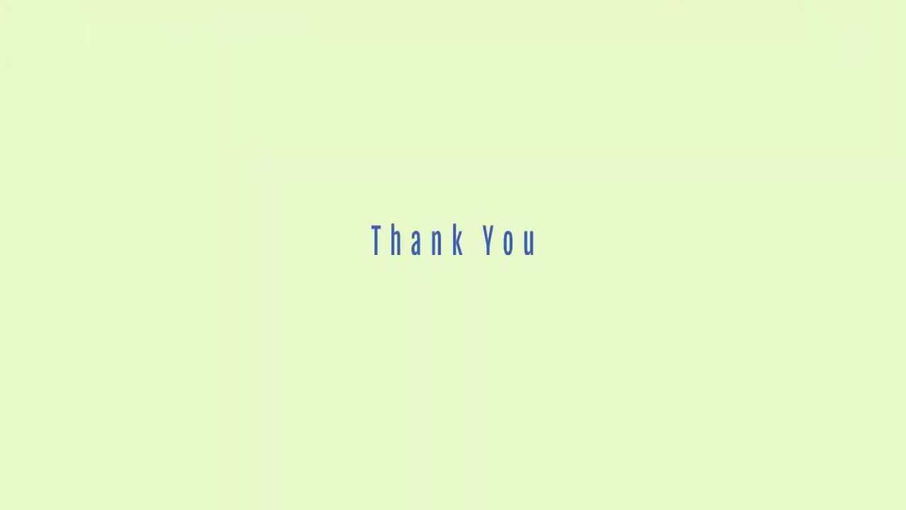